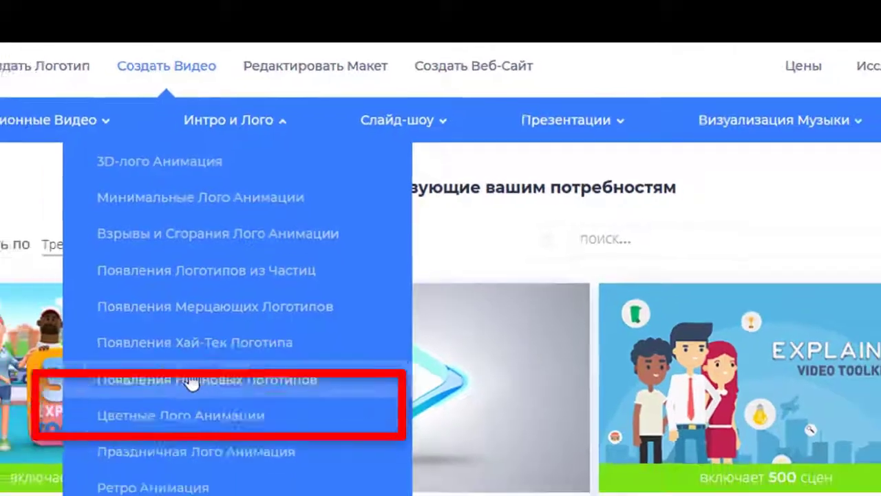
Find the "Комната Неоновых Огней" template in the neon logo reveals category and start a new project from it
click(172, 408)
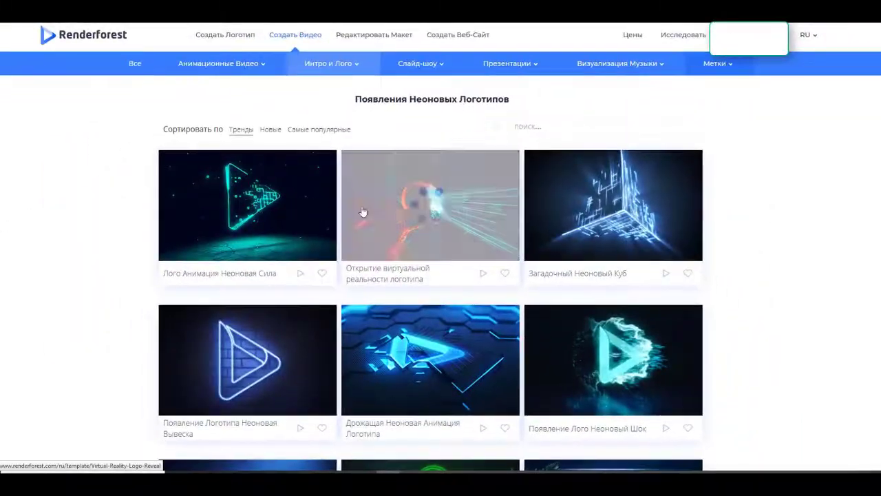
scroll(457, 244, down, 6)
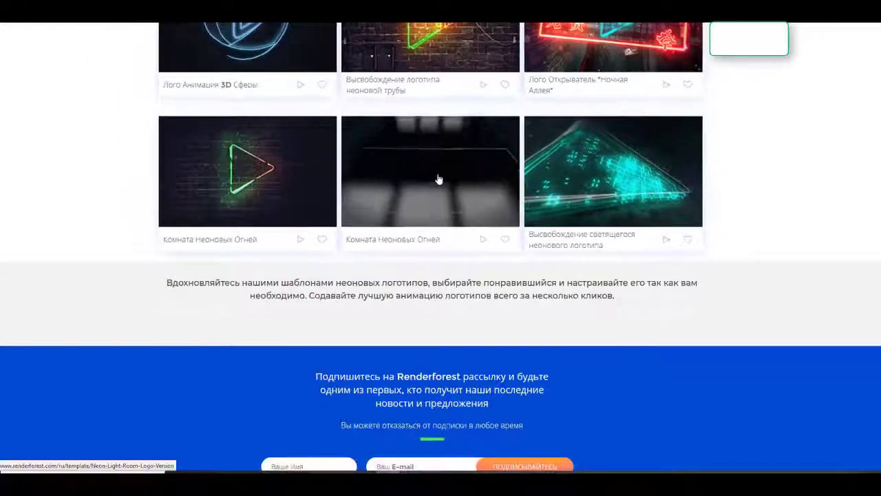
click(437, 179)
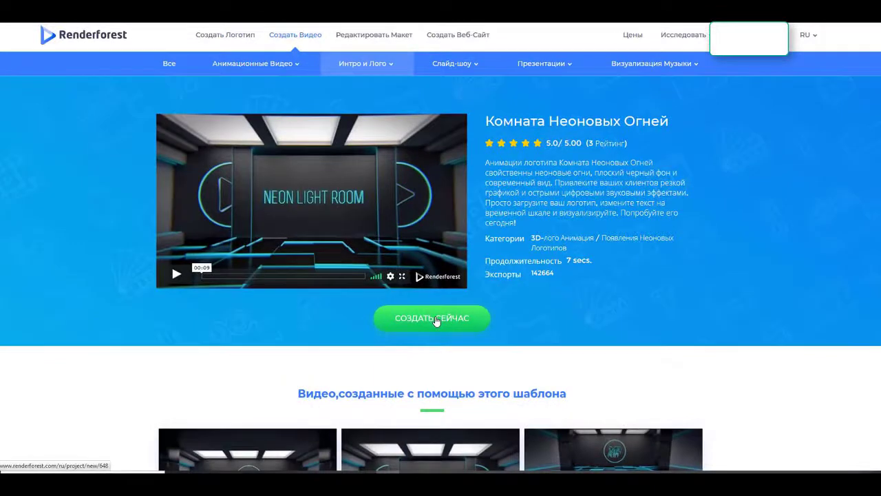
click(435, 319)
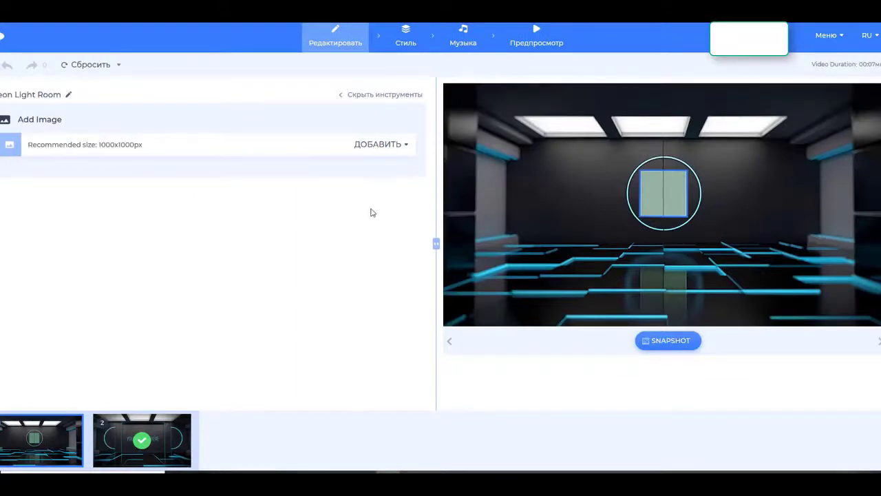
Upload the "index2 ПНГ" image from the computer as the logo in the first scene
click(387, 144)
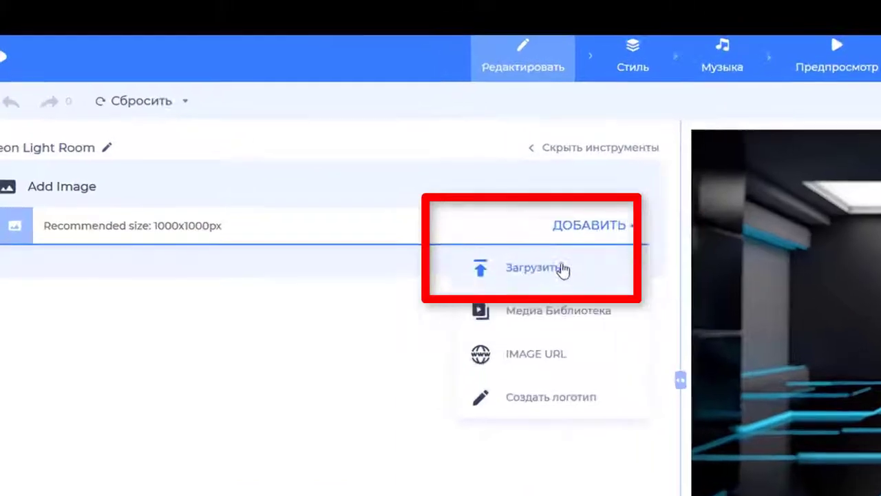
click(563, 270)
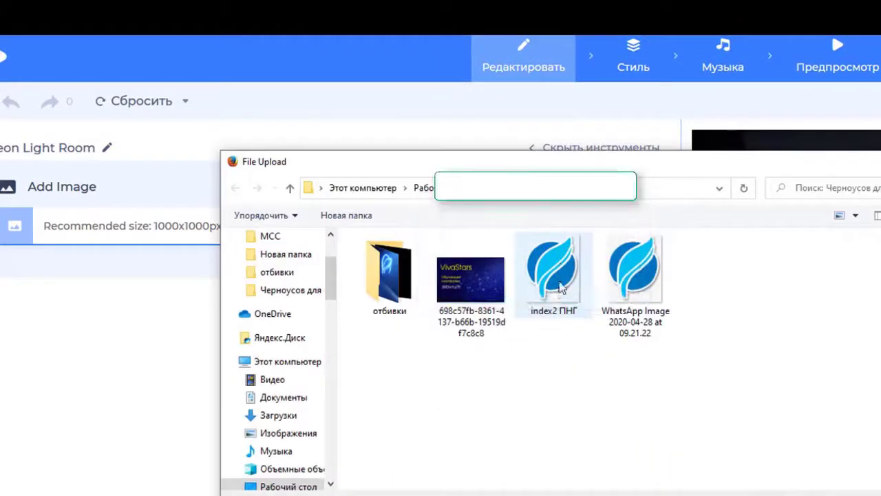
click(552, 272)
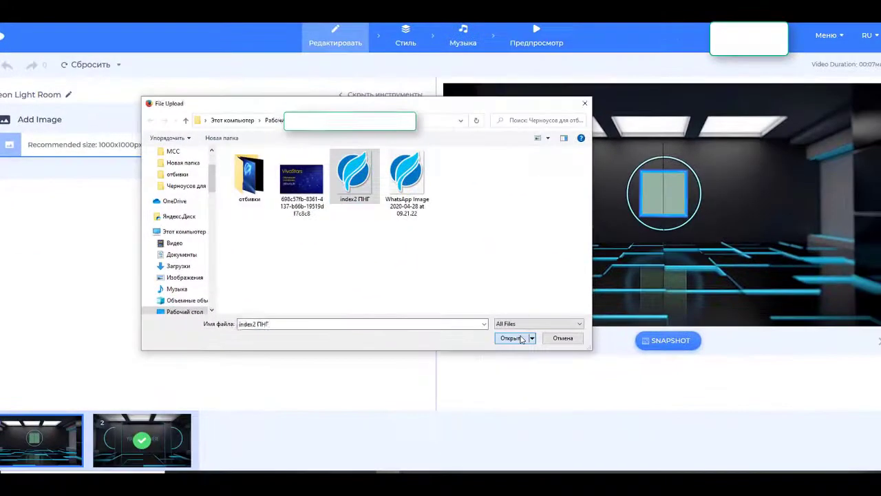
click(575, 380)
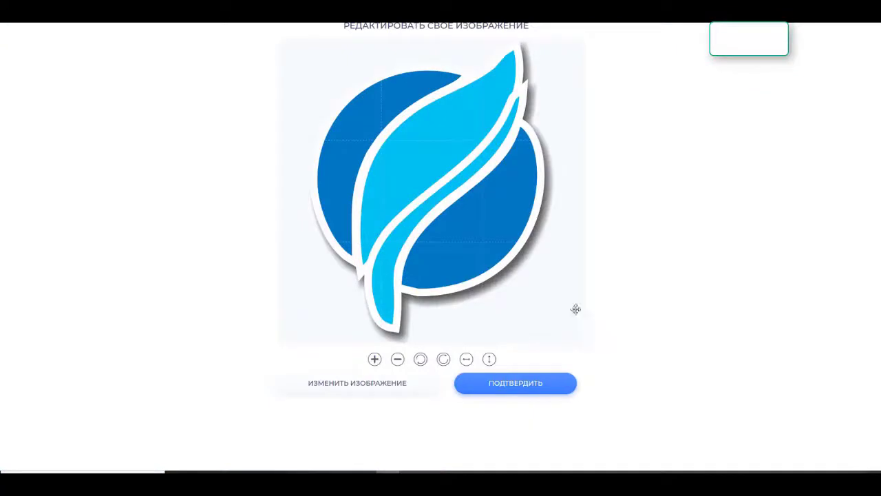
Adjust the logo's scale so it fills the image frame without being cut off, and confirm the image
click(420, 358)
click(398, 359)
click(398, 359)
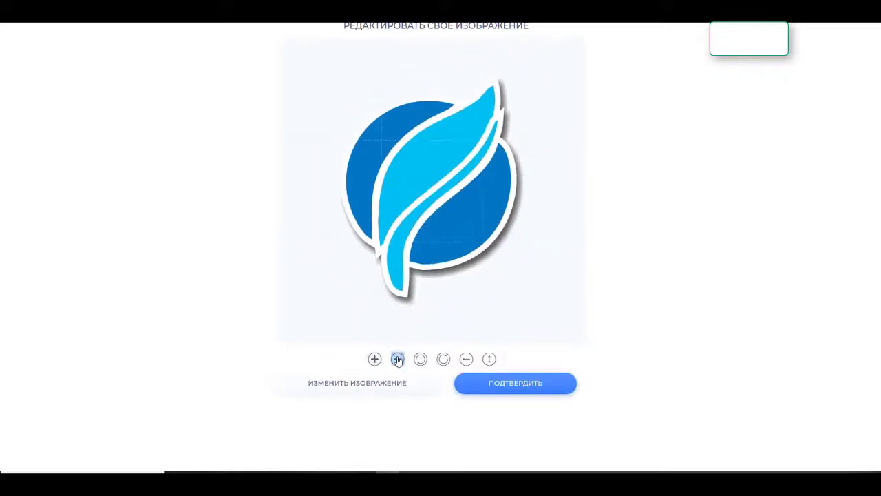
click(373, 359)
click(374, 360)
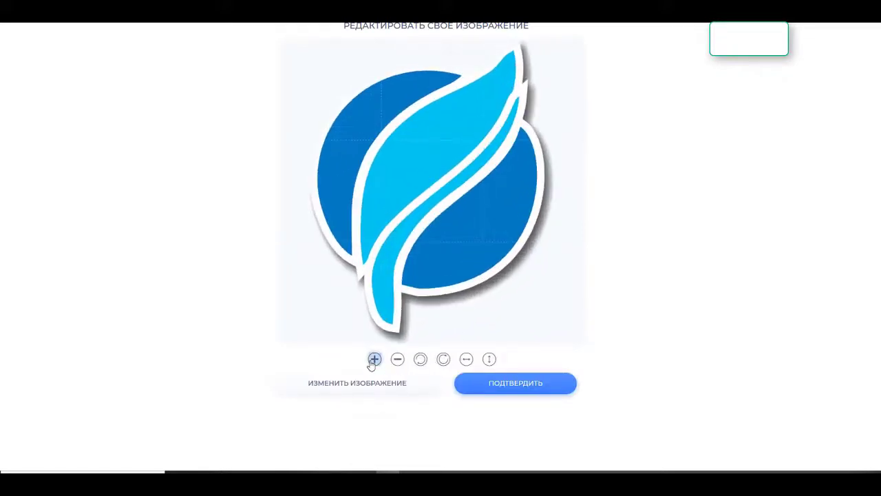
click(373, 359)
click(397, 360)
click(513, 383)
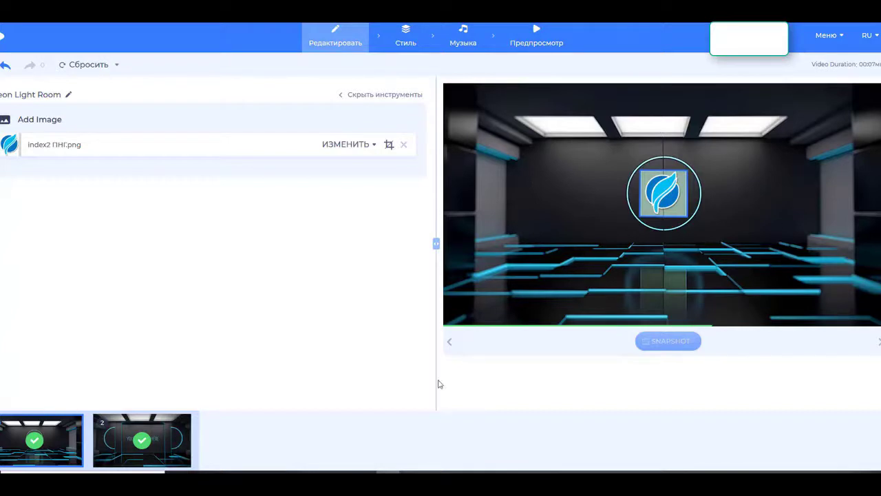
Open the second scene's text and copy the line "VivaStars Обучающая платформа zkbv.ru/tr" from the Notepad file
click(170, 443)
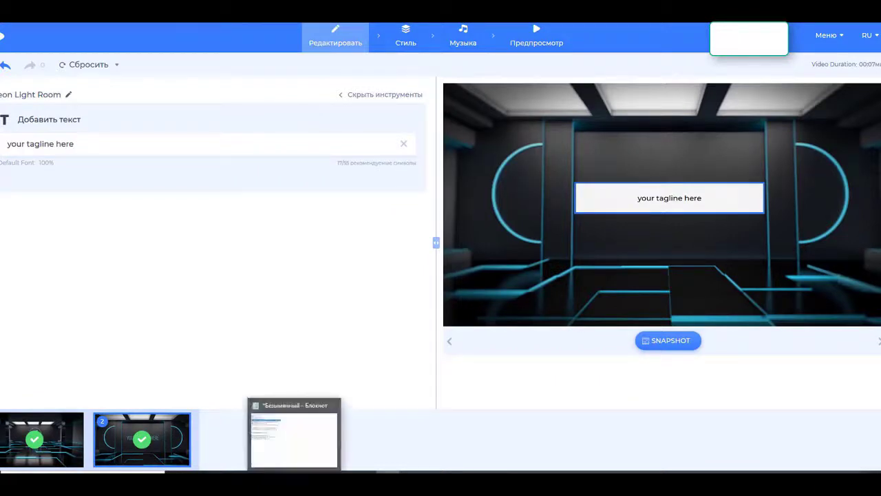
click(292, 431)
right_click(541, 357)
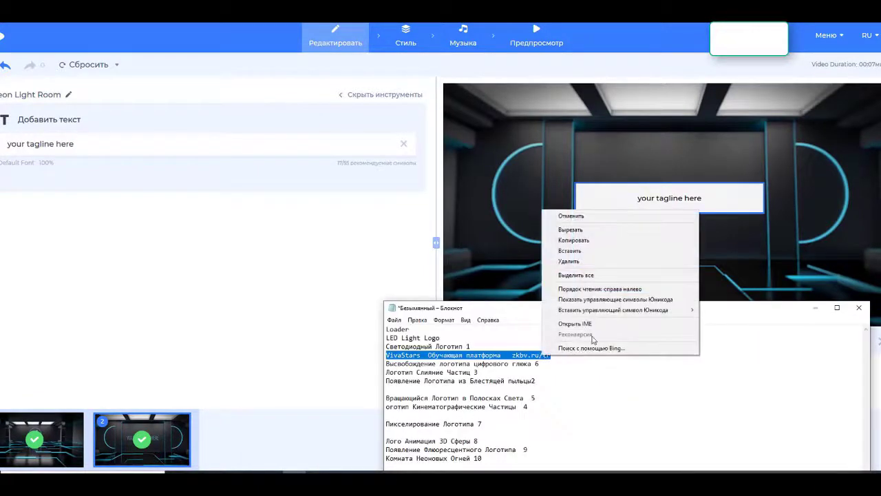
click(606, 238)
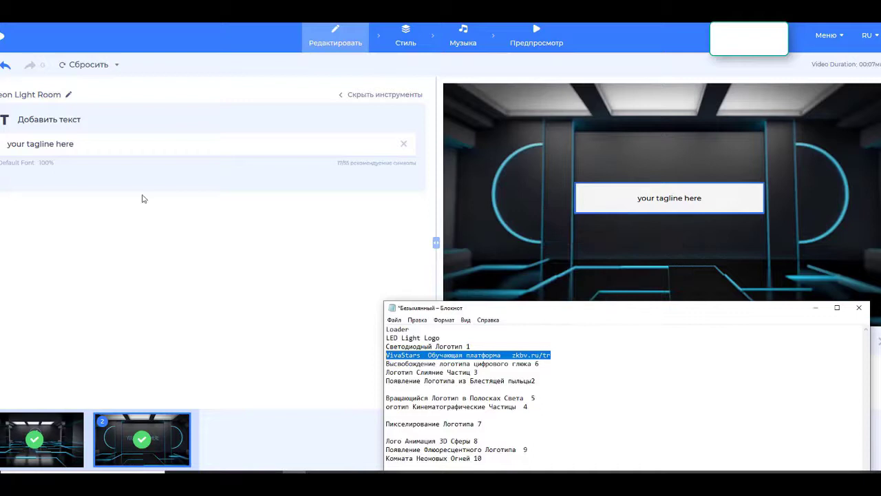
Replace the placeholder tagline in the second scene with the copied text "VivaStars Обучающая платформа zkbv.ru/tr"
click(153, 147)
drag(101, 144, 4, 143)
right_click(45, 141)
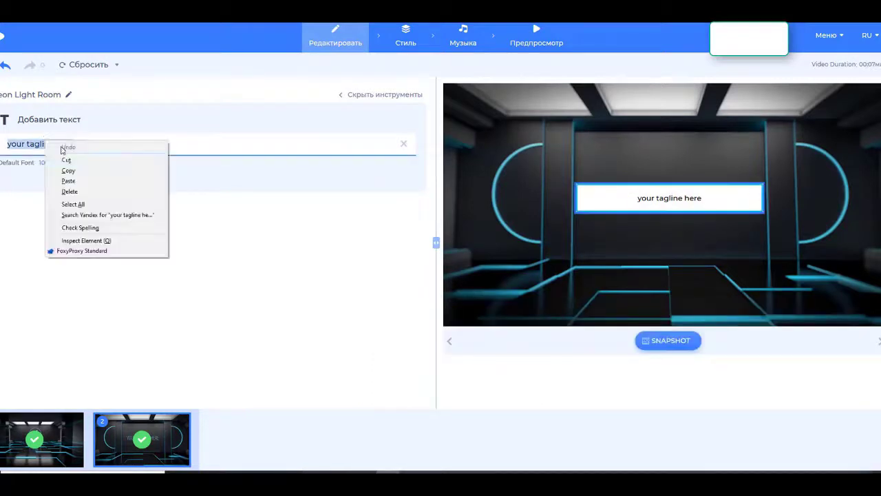
click(92, 180)
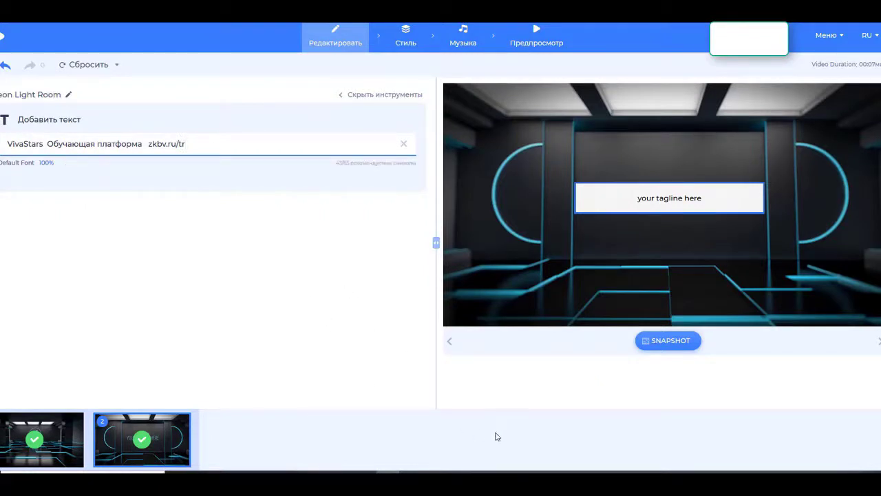
click(369, 448)
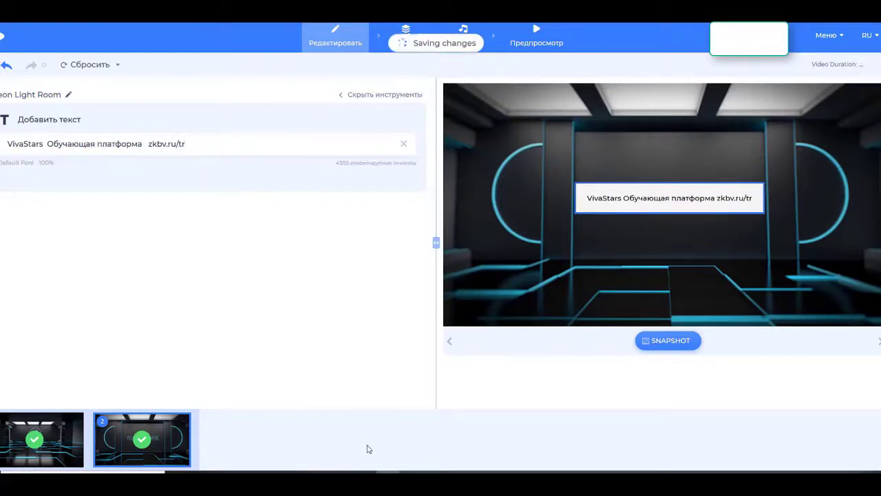
Generate a snapshot of the second scene and reduce its tagline text size to 80%
click(681, 339)
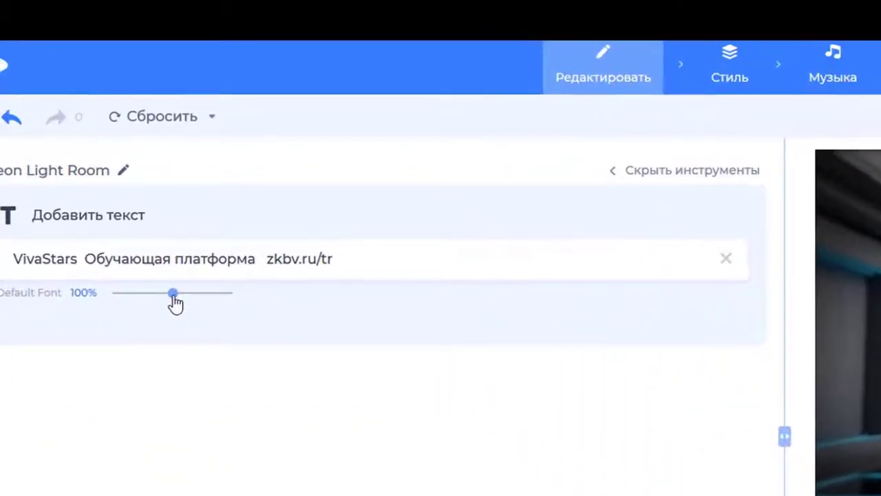
drag(97, 167, 81, 165)
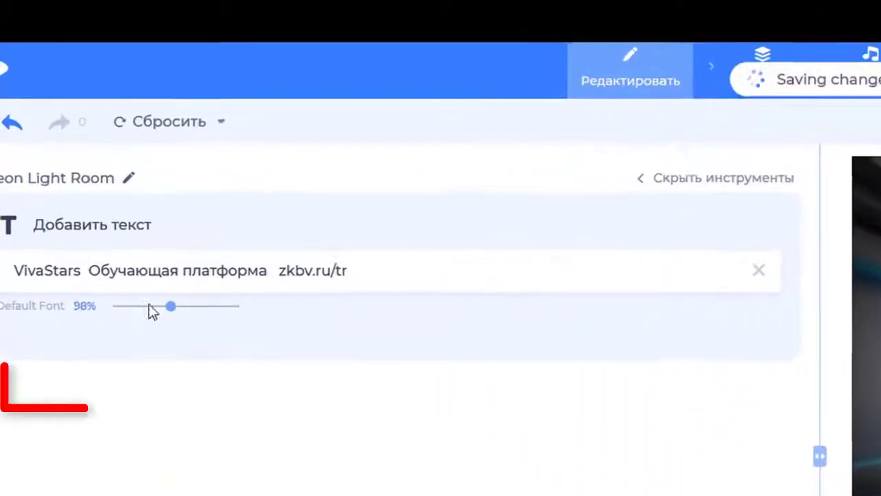
drag(148, 303, 119, 306)
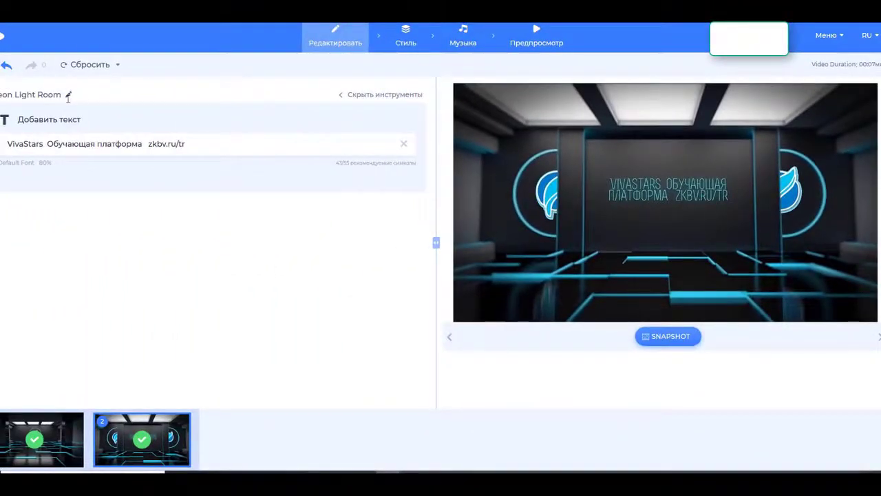
Rename the project by adding "логотип 10 неон" after "Neon Light Room"
double_click(58, 94)
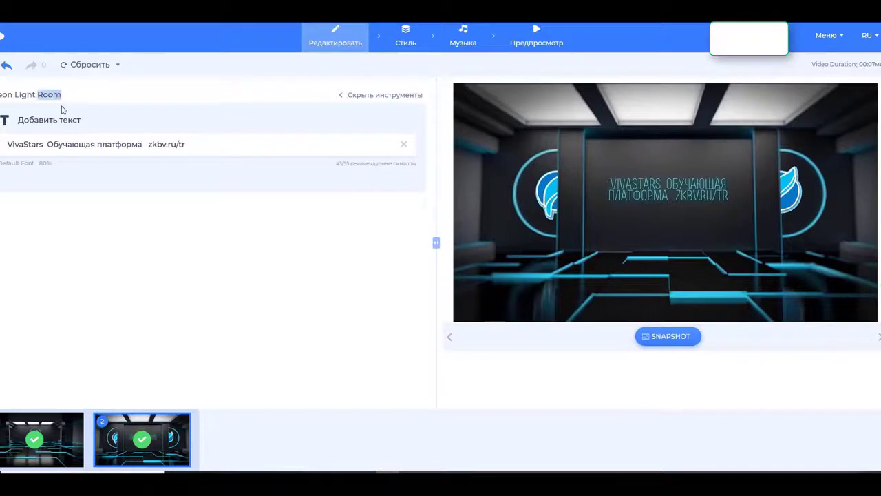
click(69, 95)
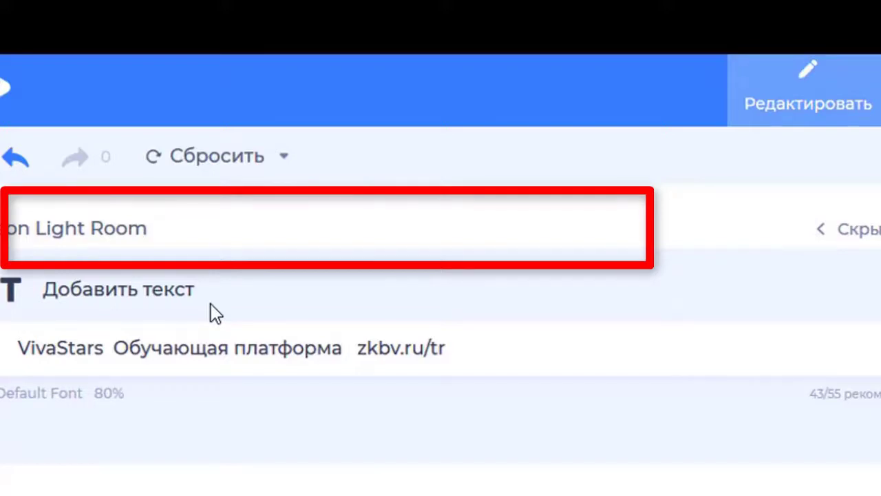
text(лого)
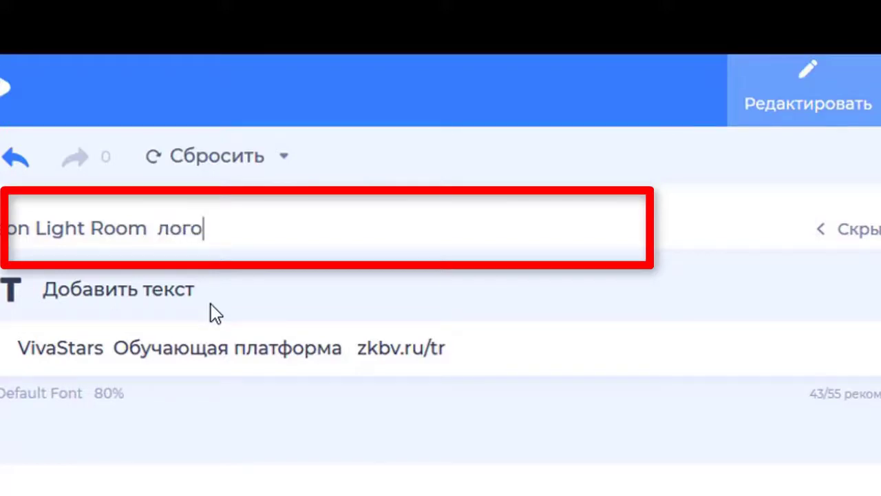
text(тип )
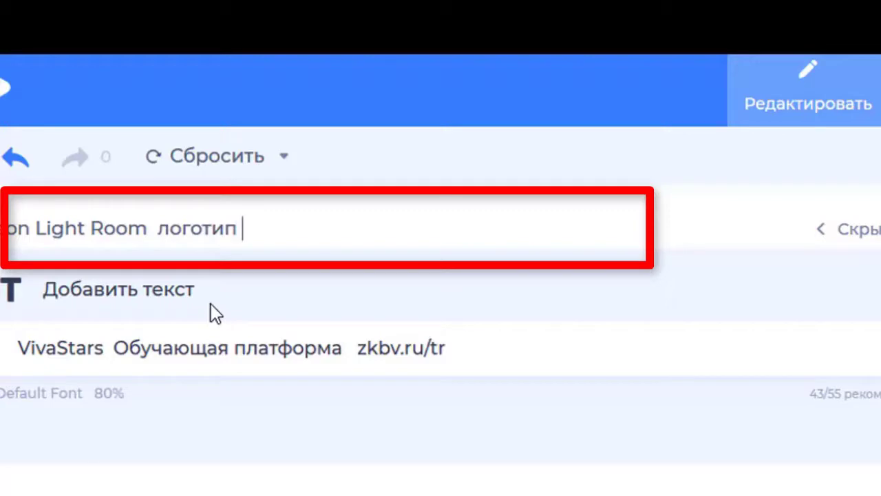
text(1)
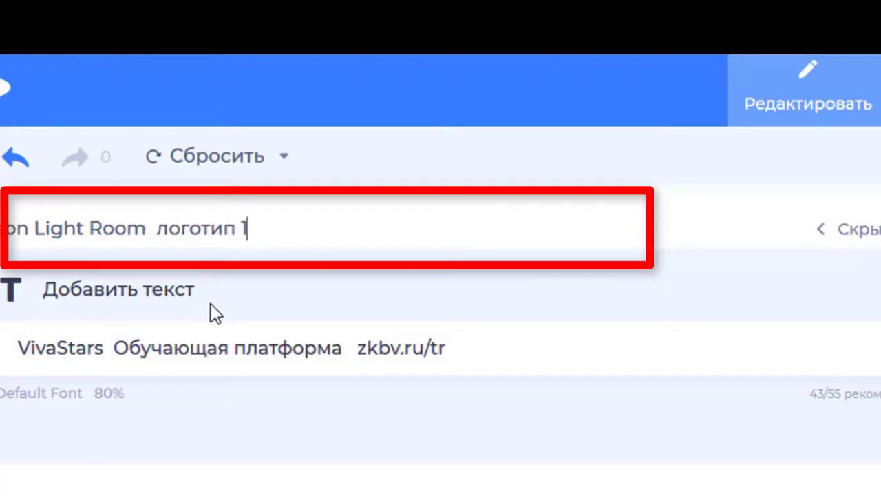
text(0)
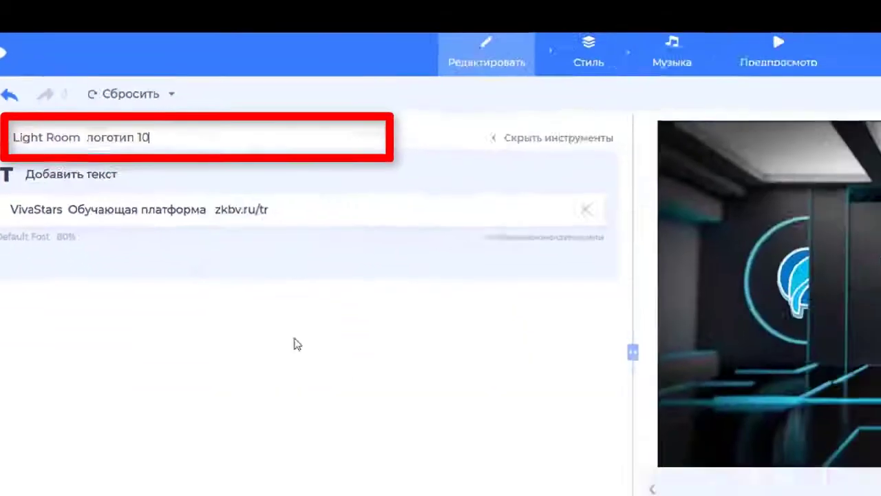
text( неон)
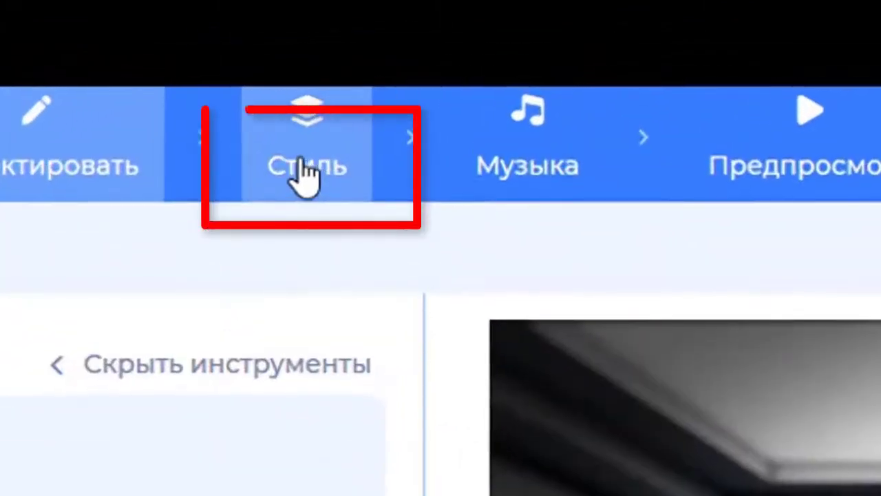
Set the video's primary font to Montserrat and return to scene editing
click(397, 45)
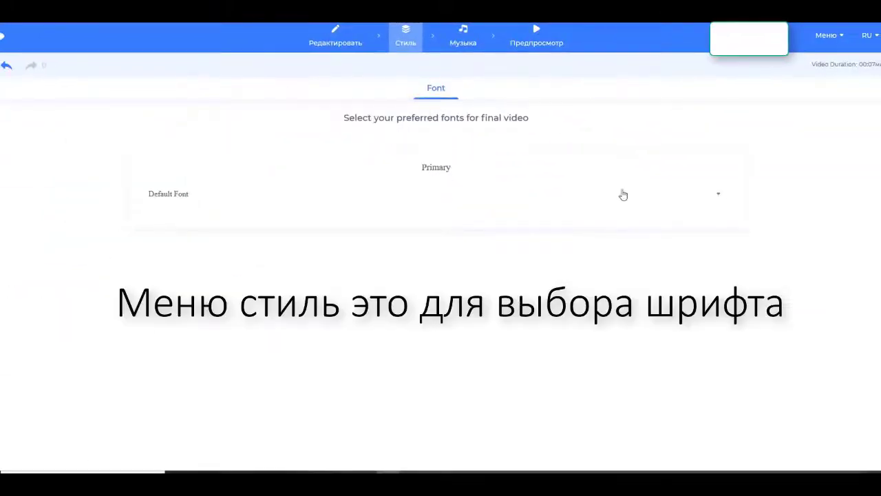
click(717, 195)
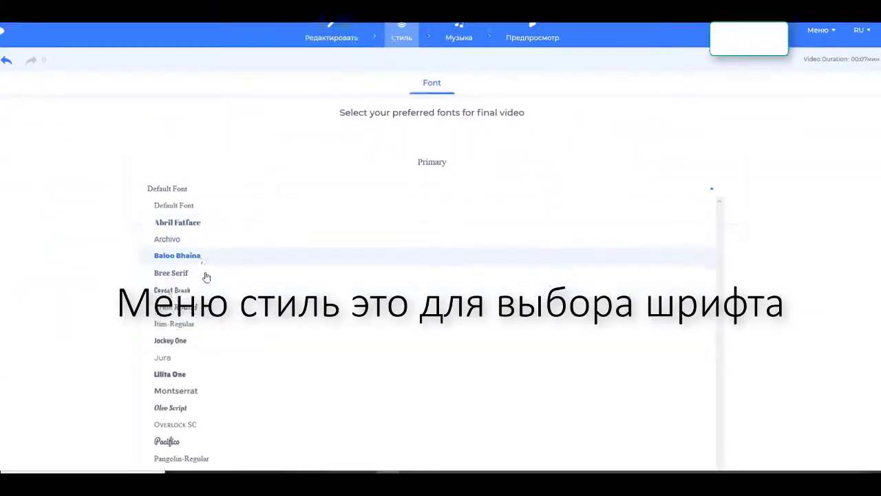
scroll(205, 274, down, 3)
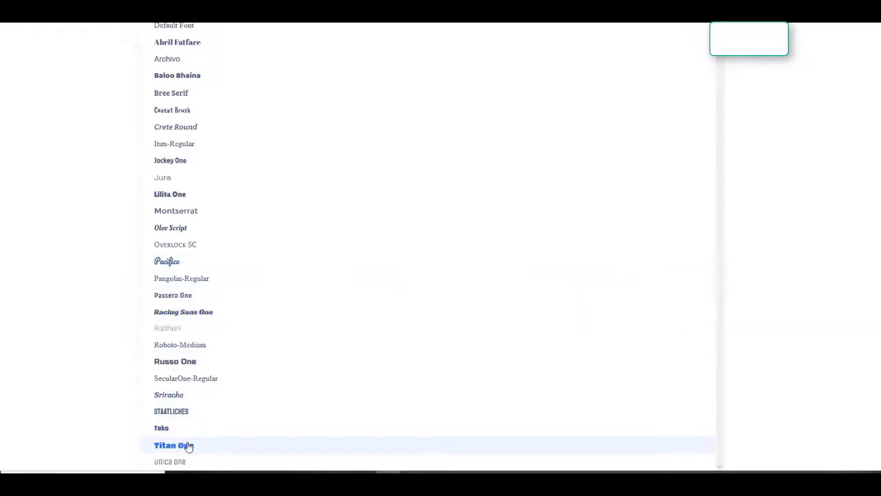
click(190, 218)
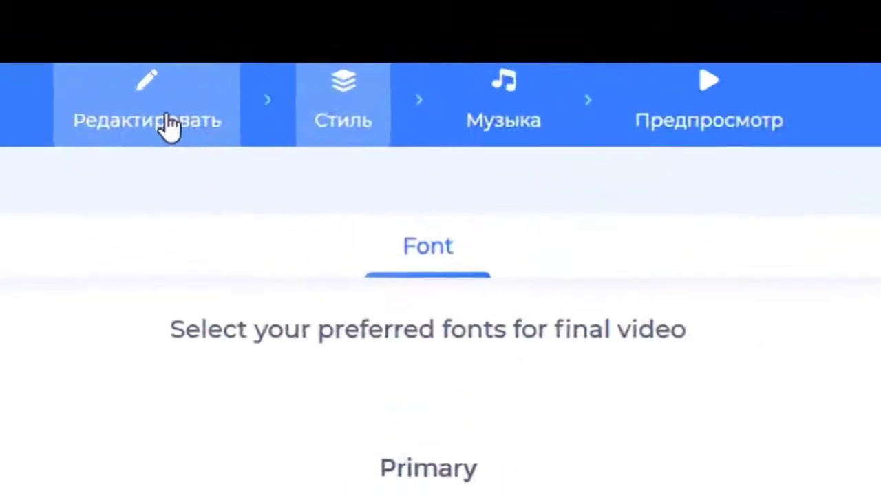
click(340, 42)
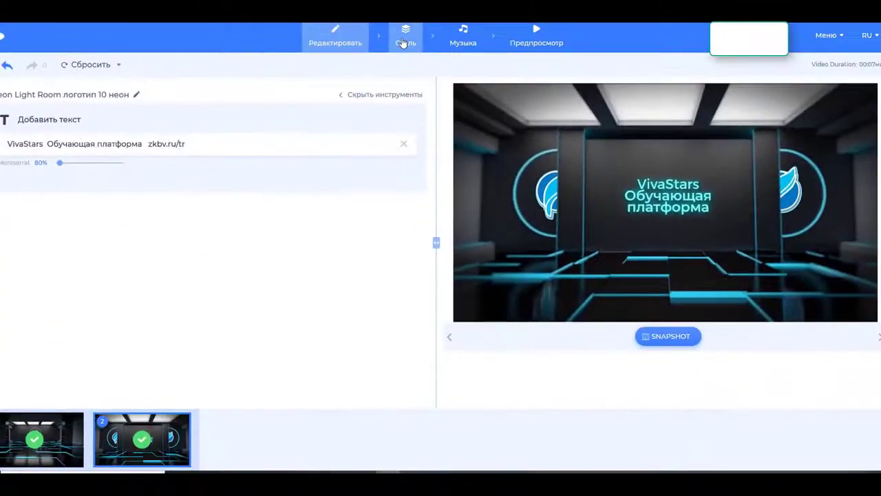
Reopen the style settings and pick a different primary font for the video
click(729, 66)
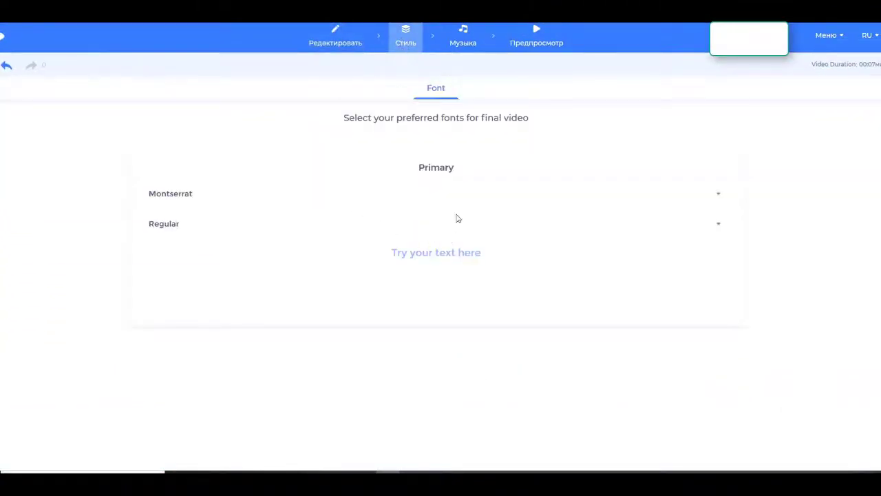
click(718, 195)
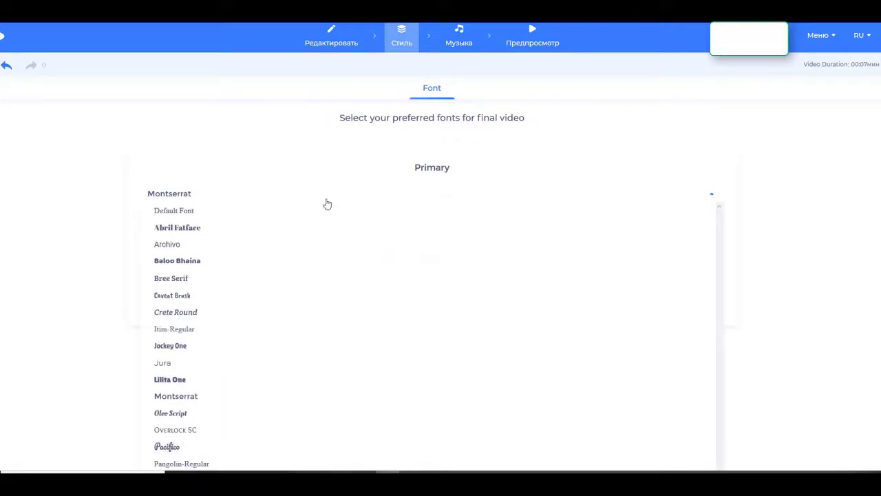
click(177, 265)
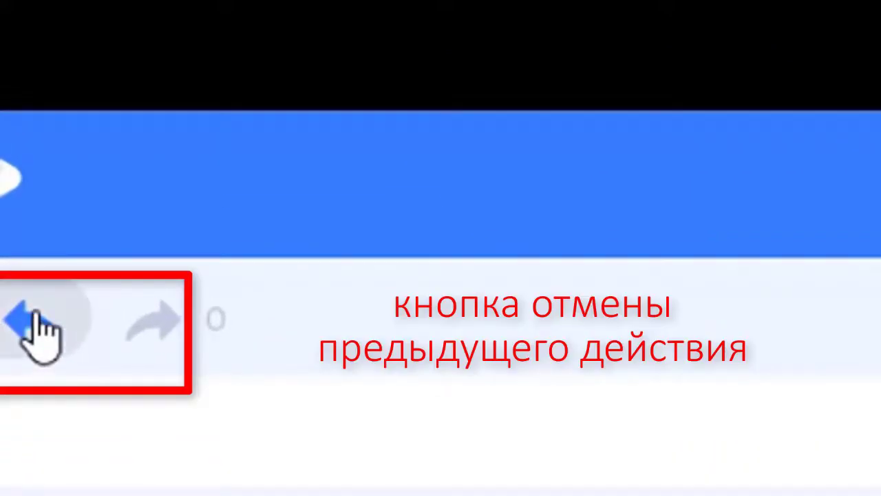
Undo the last change to the video's primary font
click(33, 318)
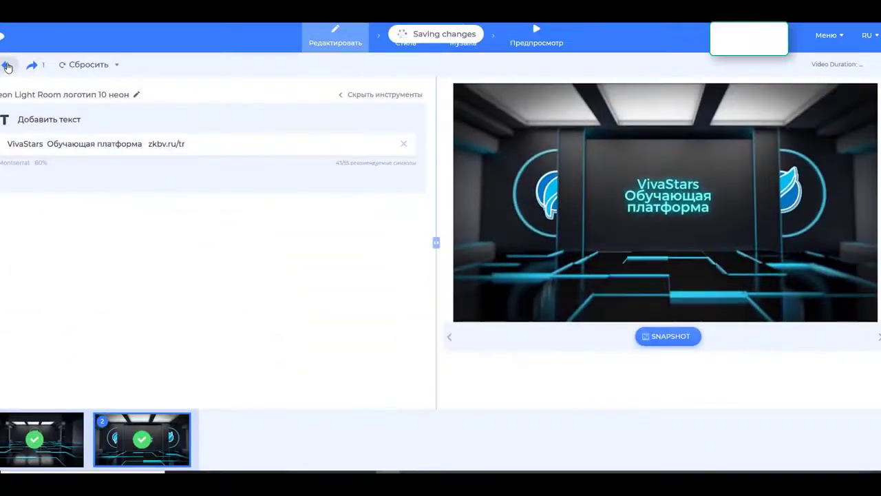
click(7, 66)
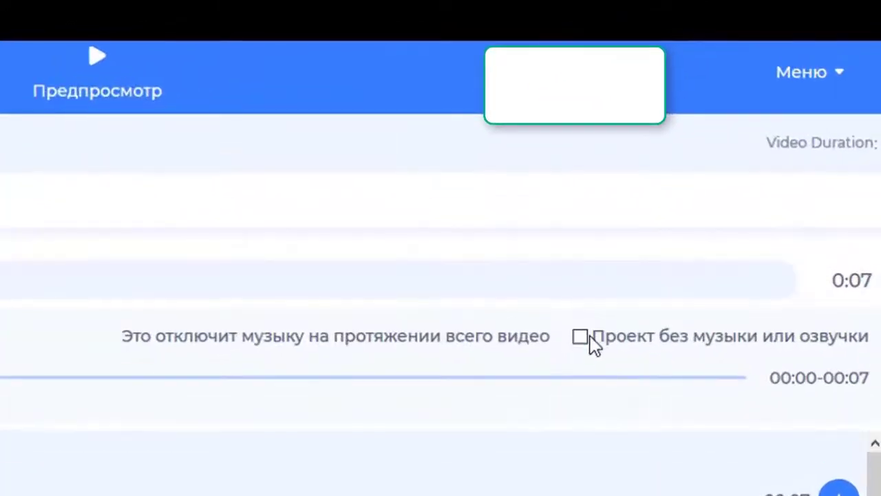
Try the option for a project without music or voice-over and turn it back off
click(580, 337)
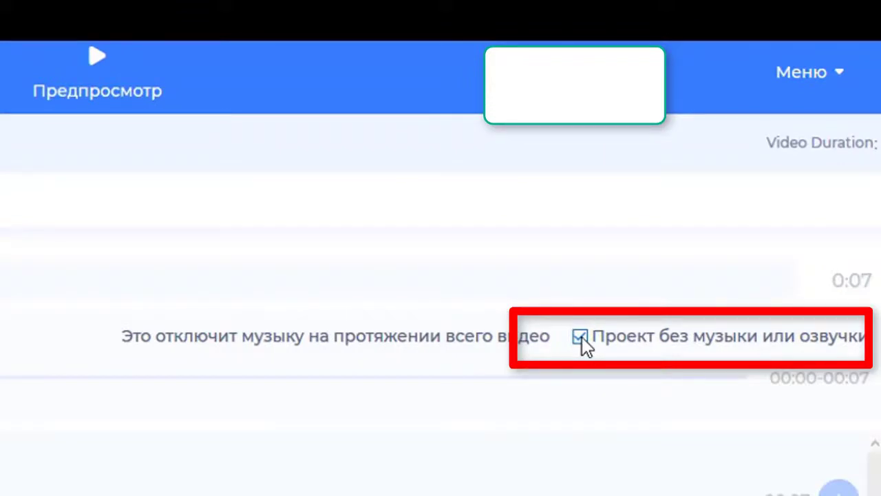
click(580, 337)
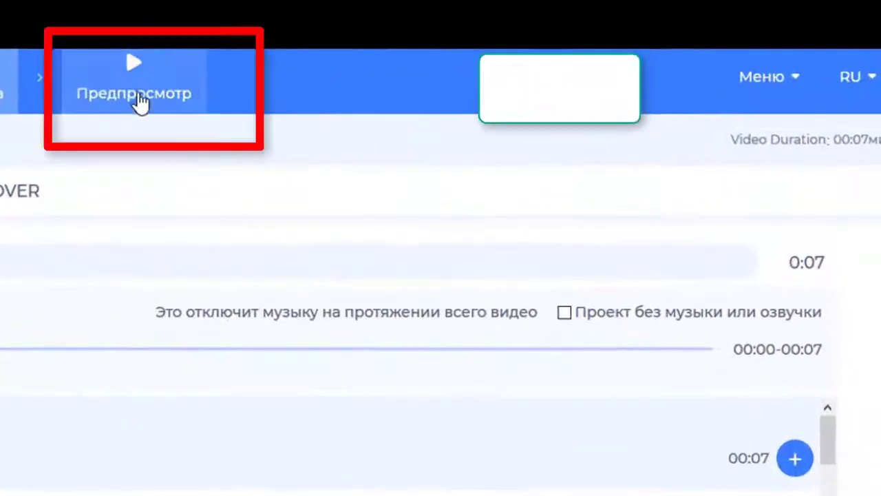
Export the project in high quality by rendering it at HD 1080p, and acknowledge the completed export
click(178, 86)
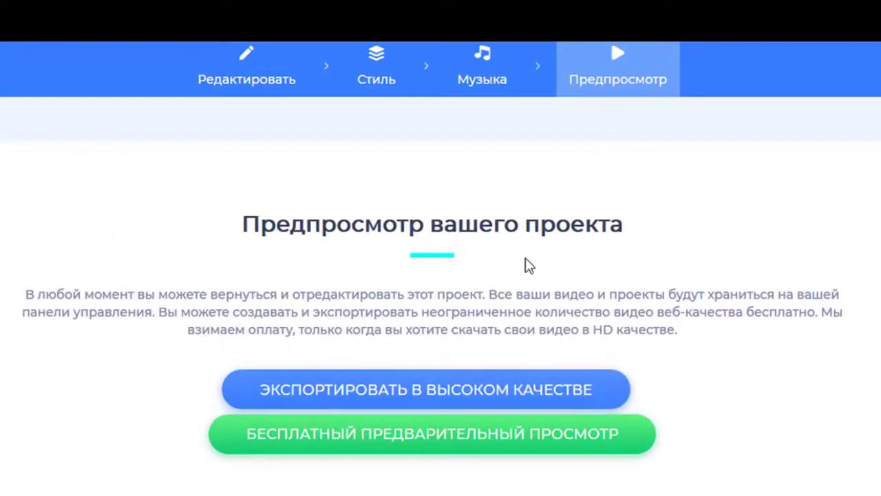
click(506, 396)
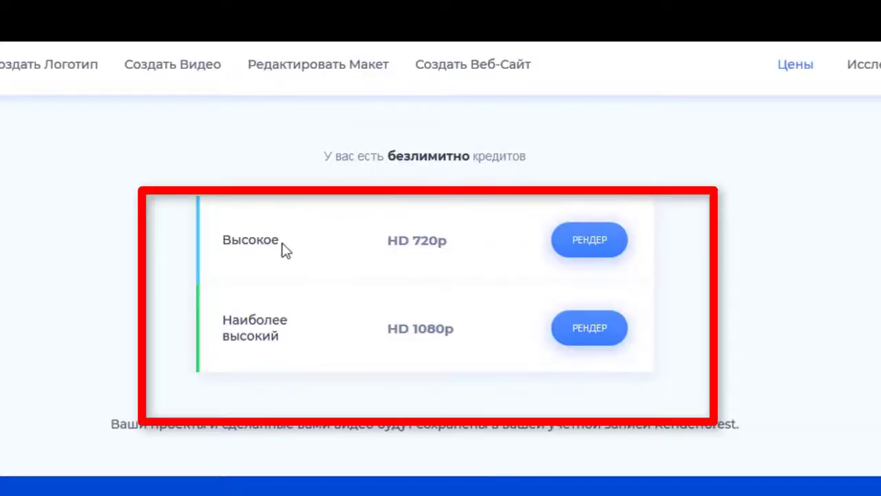
click(598, 336)
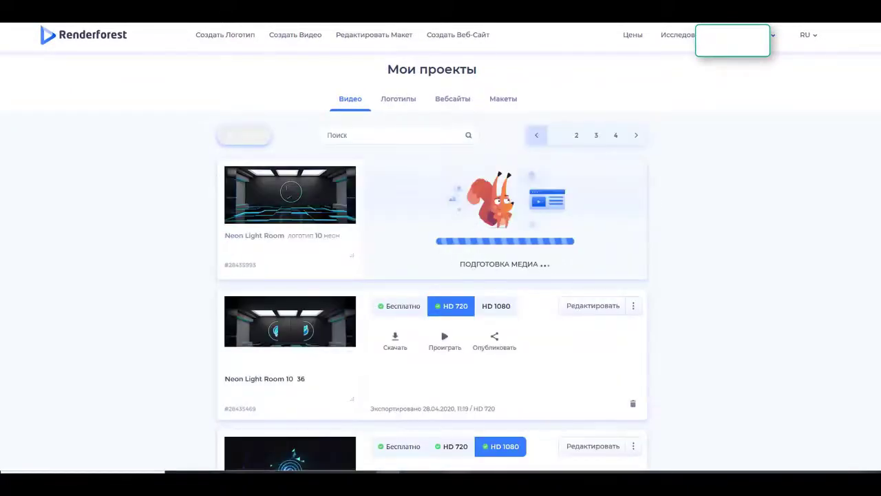
click(458, 444)
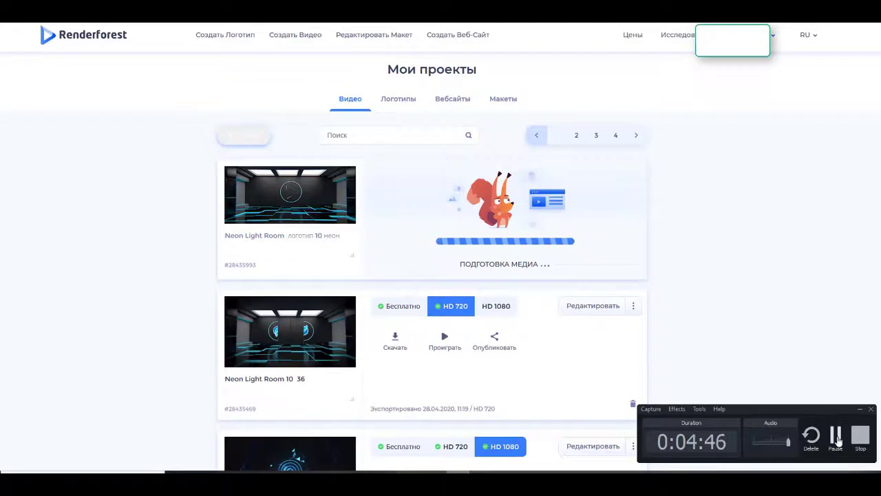
click(836, 437)
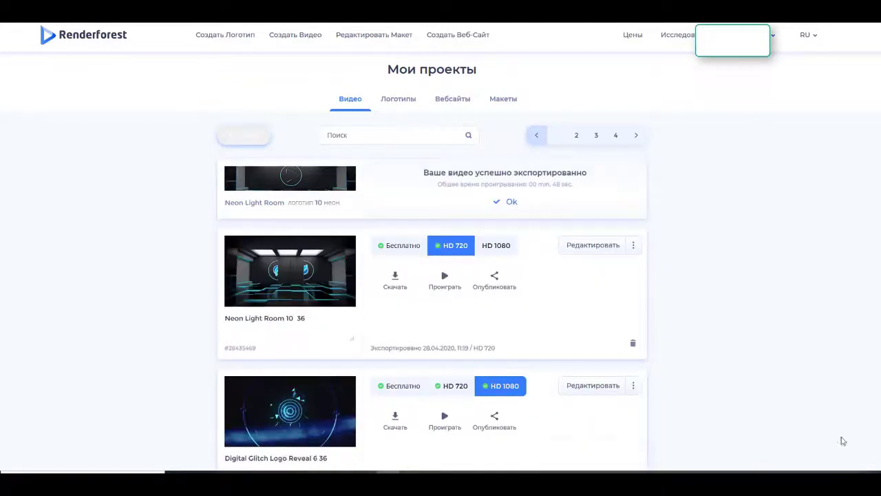
click(506, 203)
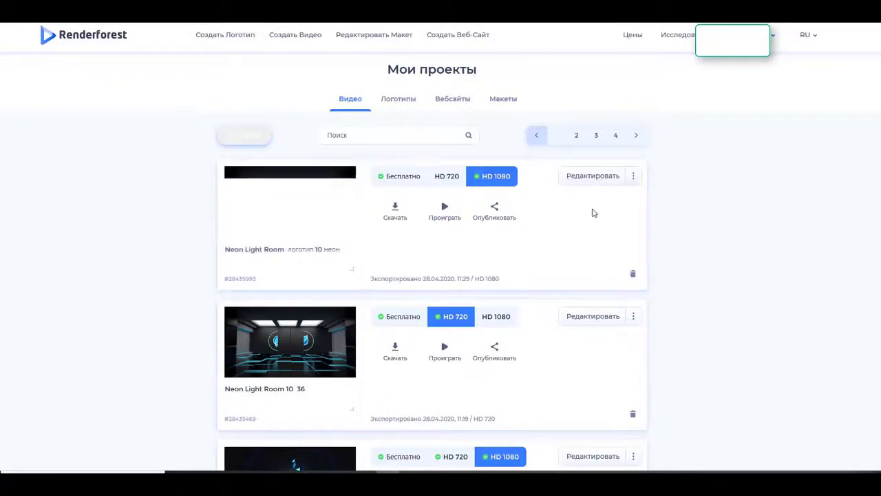
Open the exported HD 1080p video of the "Neon Light Room логотип 10 неон" project with the default TWINUI application
click(392, 208)
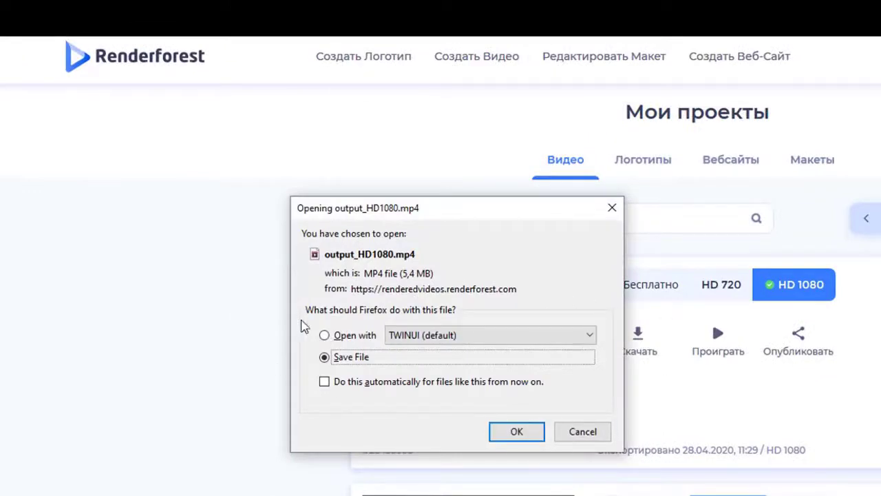
click(338, 336)
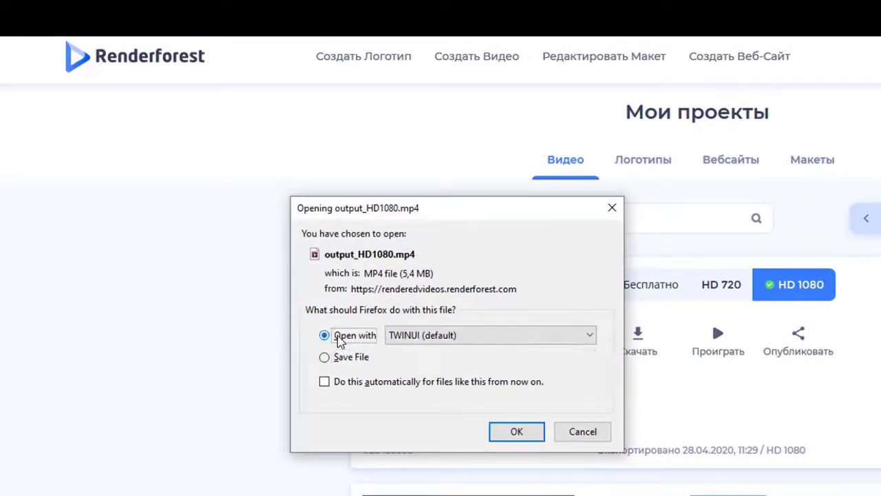
click(516, 431)
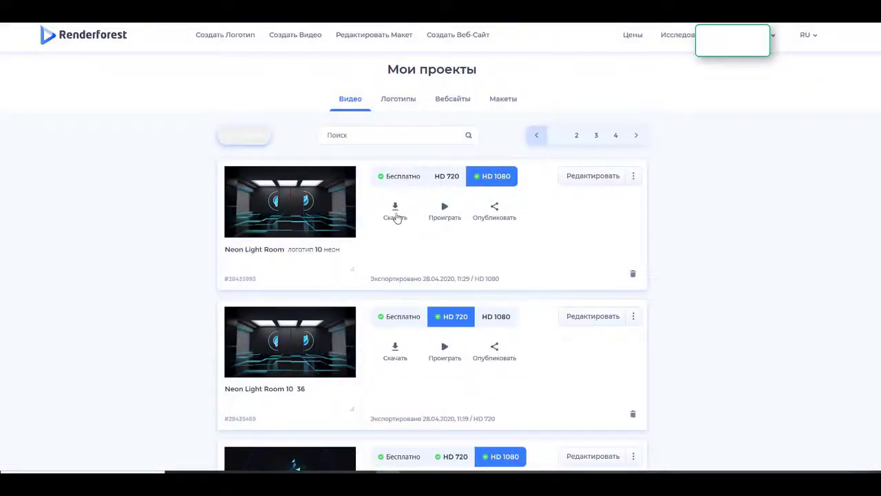
Download the HD 1080p video of the "Neon Light Room логотип 10 неон" project as a file into the "отбивки" folder
click(396, 217)
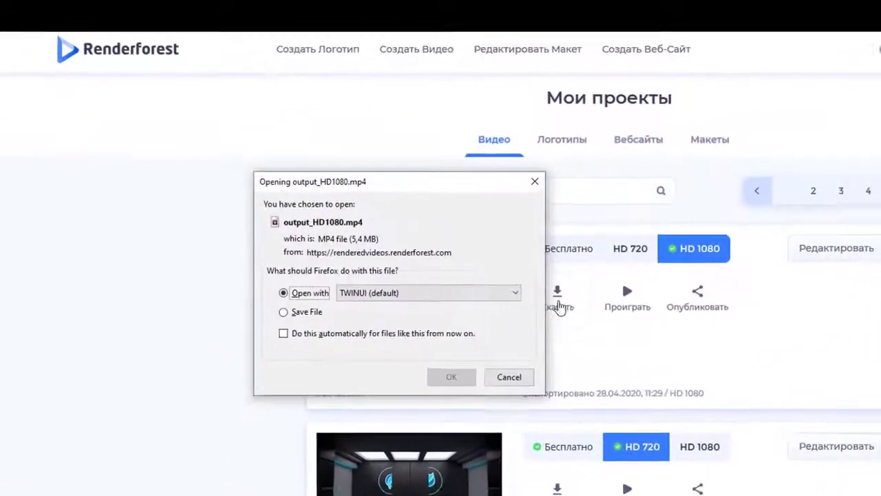
click(225, 223)
click(451, 384)
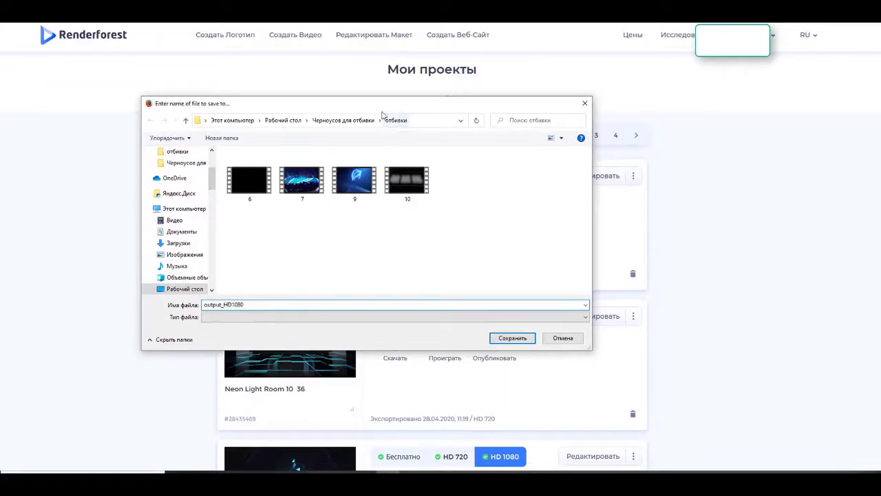
drag(378, 110, 484, 117)
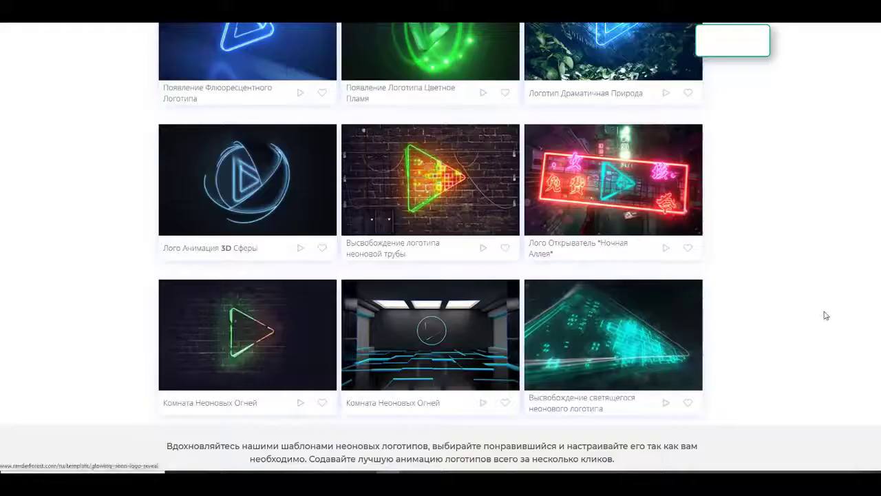
Browse the "Появления Неоновых Логотипов" category and start a new project from the "Появление Флюоресцентного Логотипа" template
scroll(819, 310, up, 15)
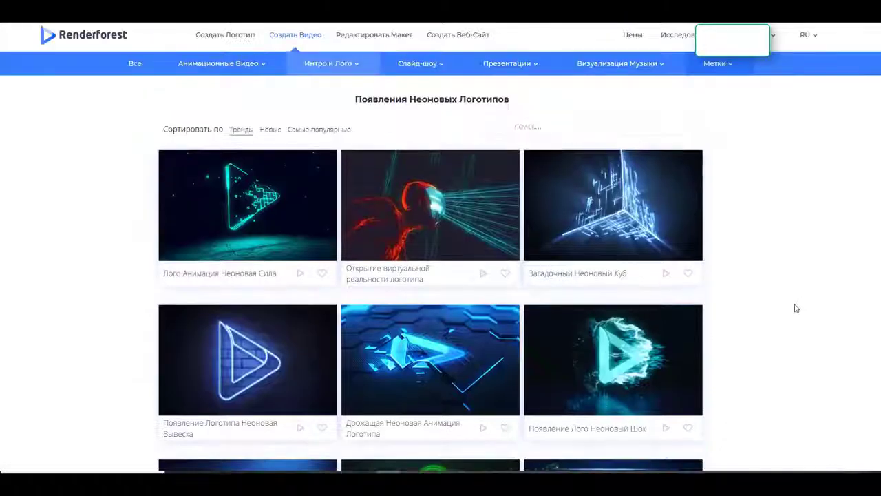
mouse_move(328, 64)
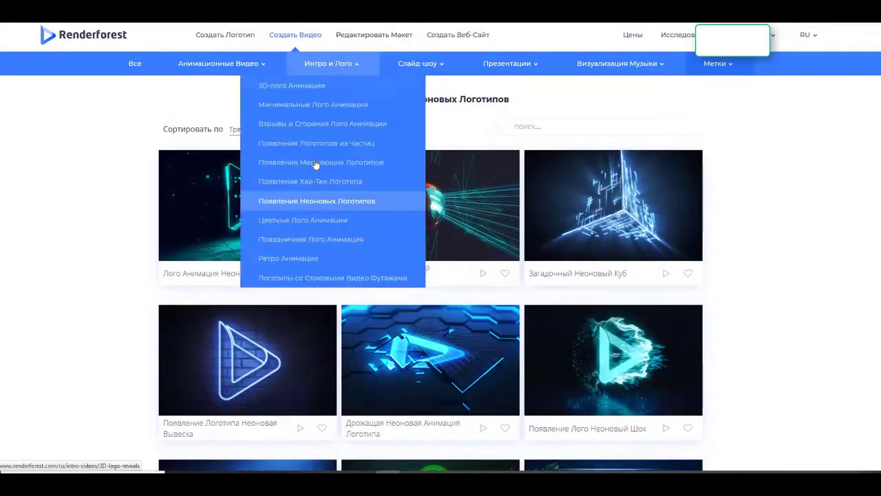
click(331, 208)
scroll(421, 210, down, 4)
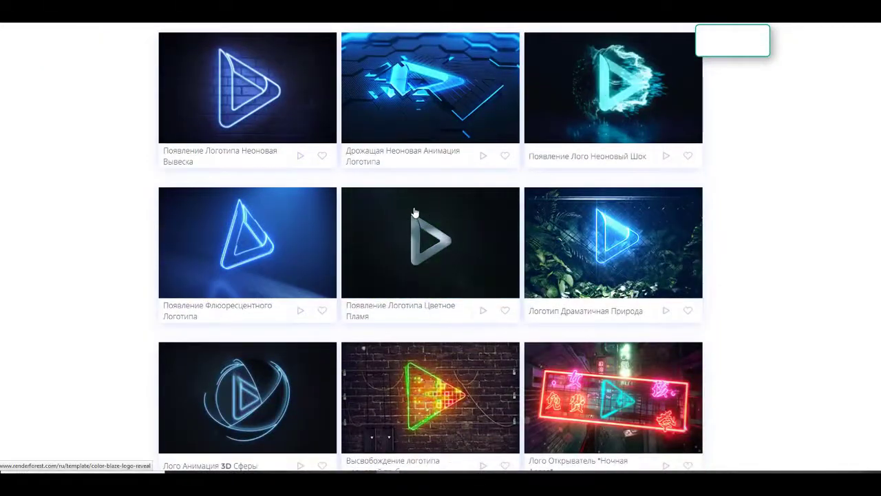
scroll(406, 214, down, 2)
scroll(413, 219, down, 4)
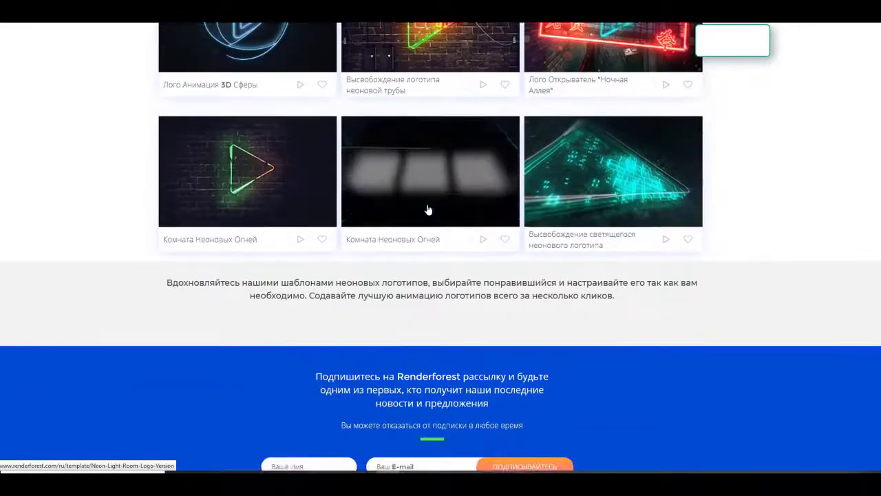
scroll(473, 192, up, 2)
scroll(481, 192, up, 2)
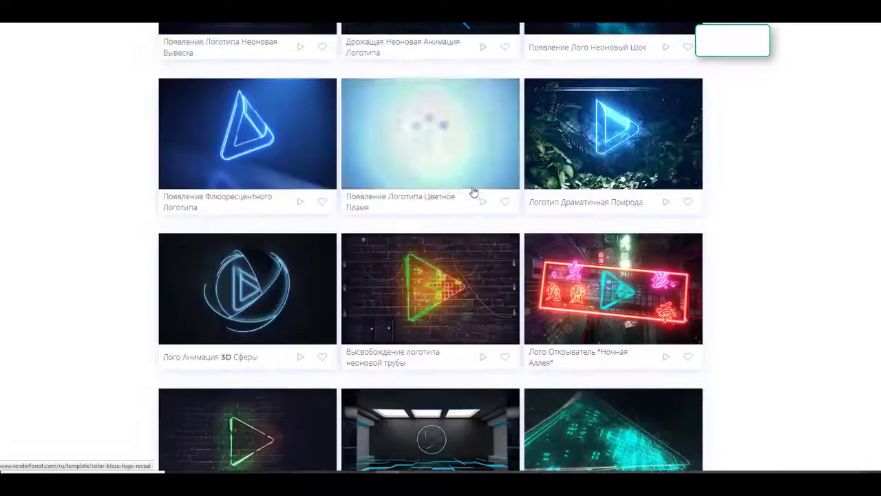
click(268, 139)
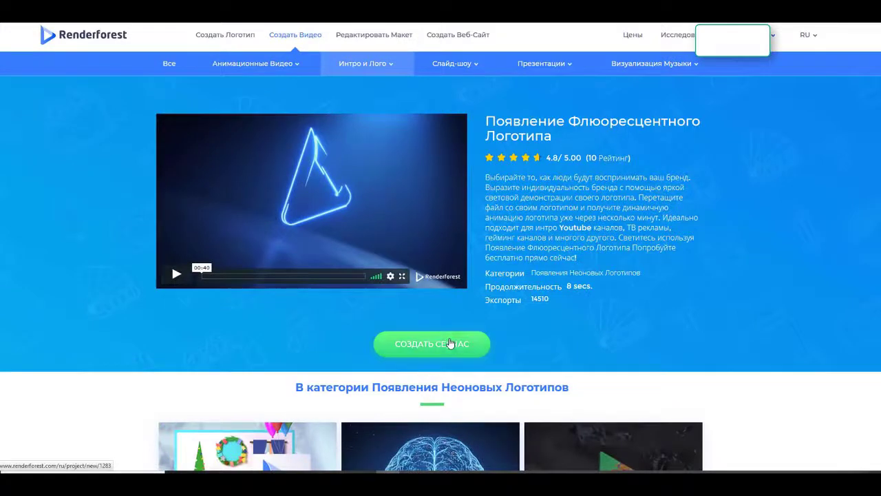
click(450, 343)
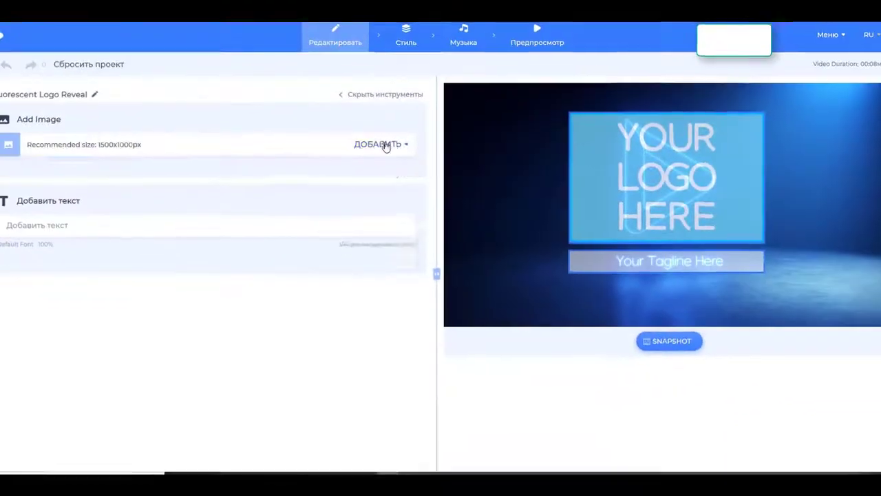
Upload the "index2 ПНГ" image as the project's logo and accept its default crop
click(510, 108)
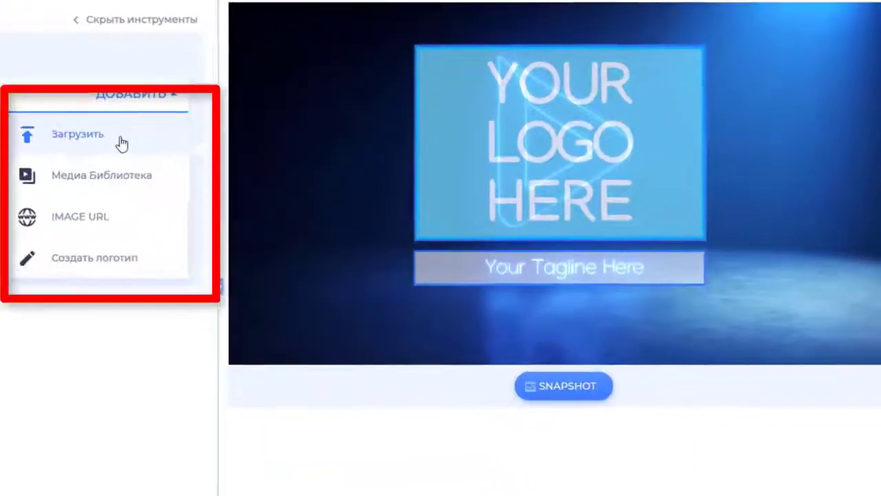
click(231, 159)
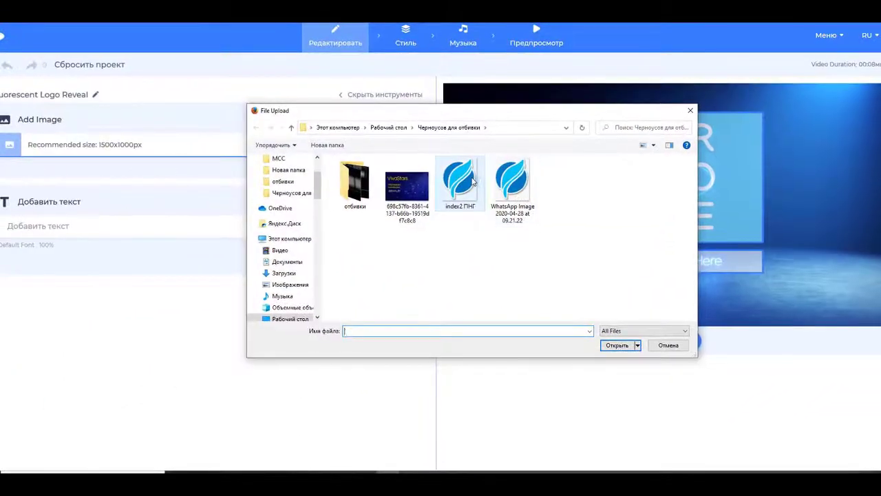
click(459, 181)
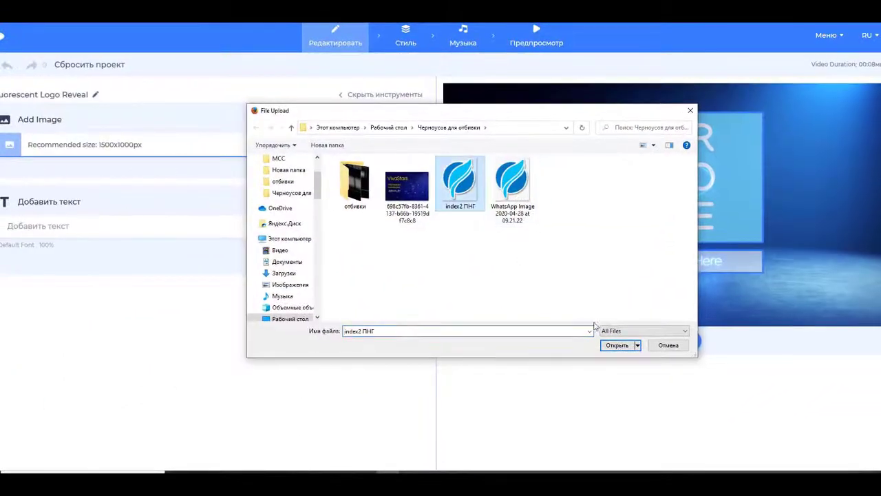
click(616, 344)
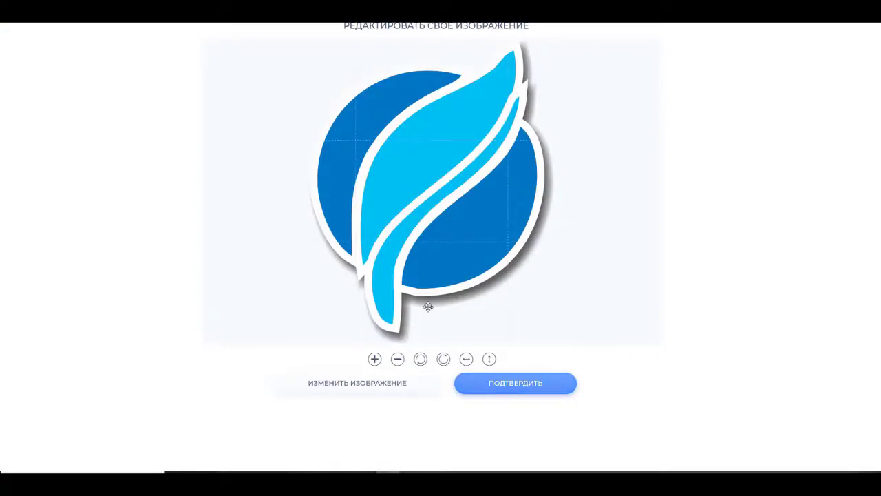
click(508, 388)
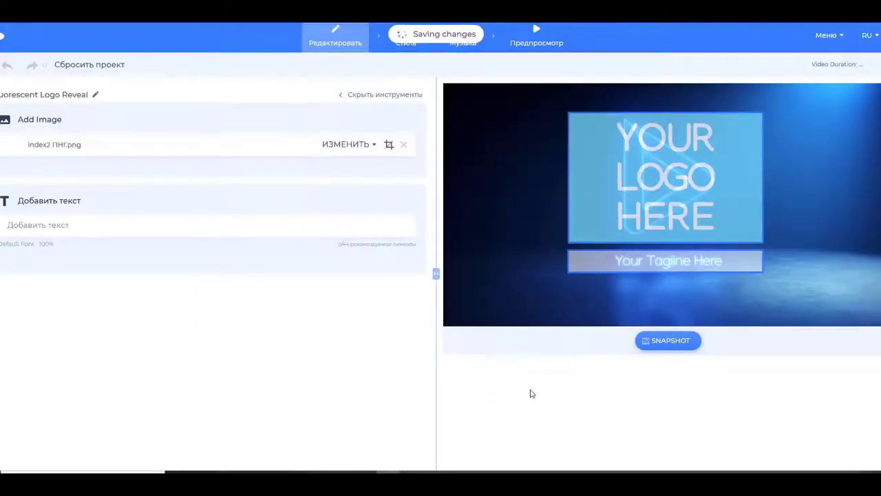
Copy "VivaStars Обучающая платформа zkbv.ru/tr" from the Notepad note and paste it as the logo scene's tagline
click(246, 226)
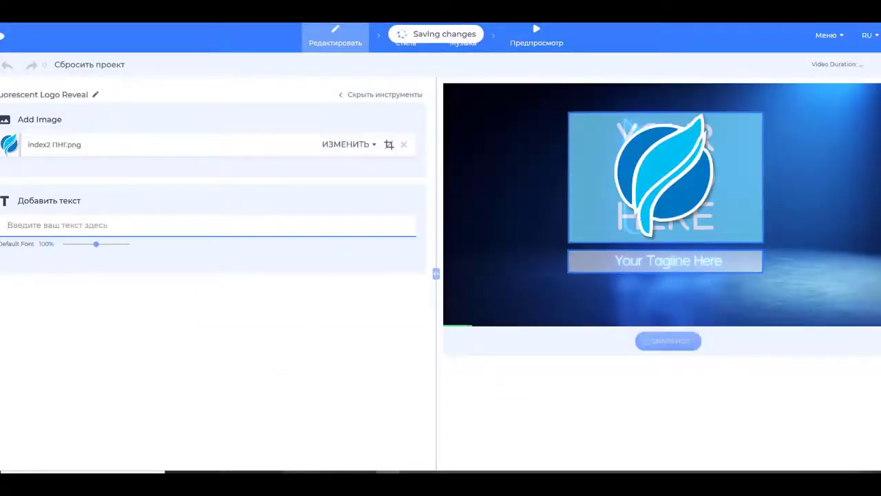
click(322, 472)
right_click(534, 356)
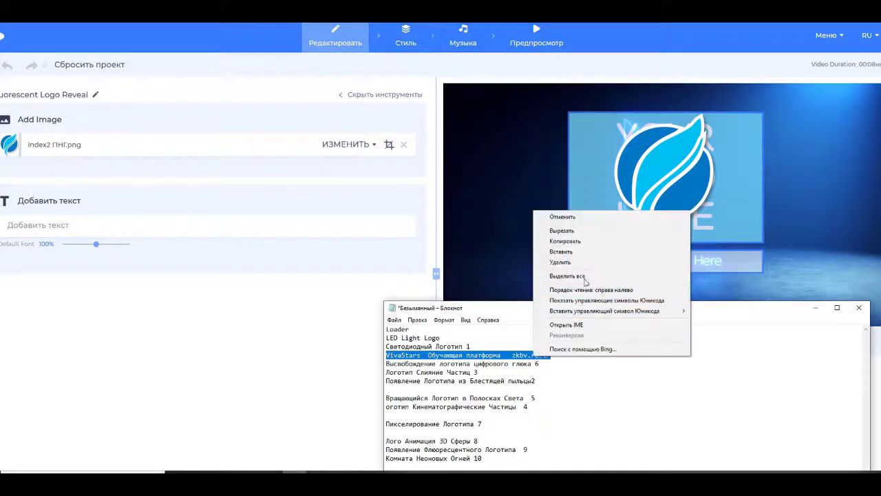
click(571, 240)
click(102, 227)
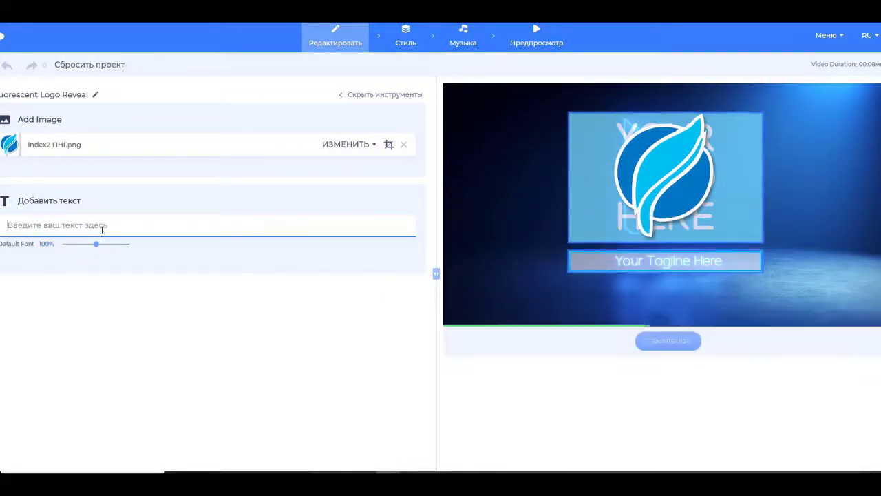
right_click(103, 226)
click(142, 265)
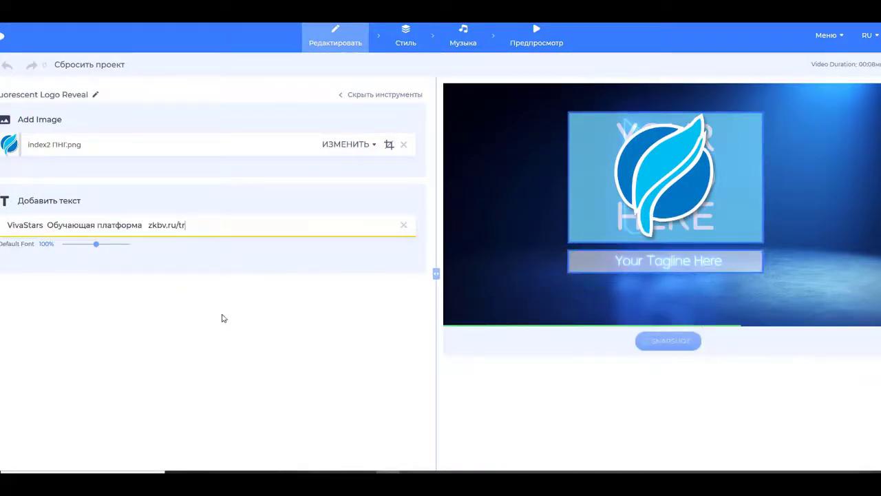
click(222, 316)
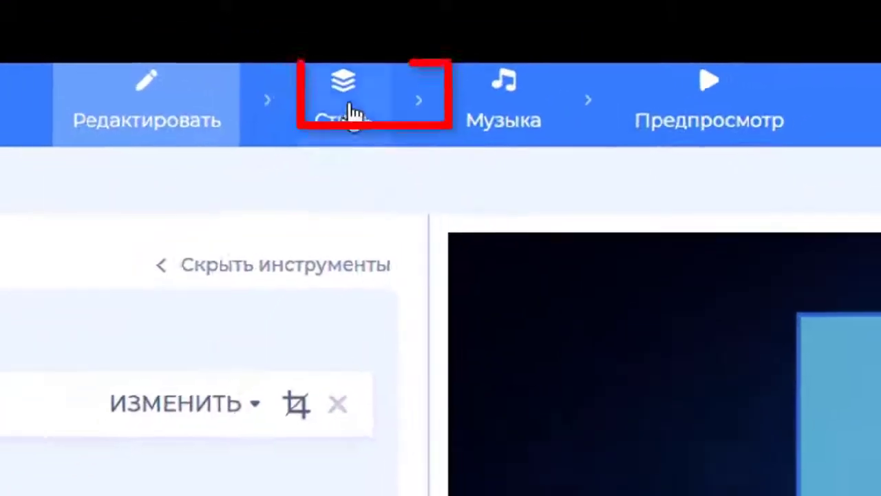
Review the colour styles available for the animation and return to scene editing
click(257, 52)
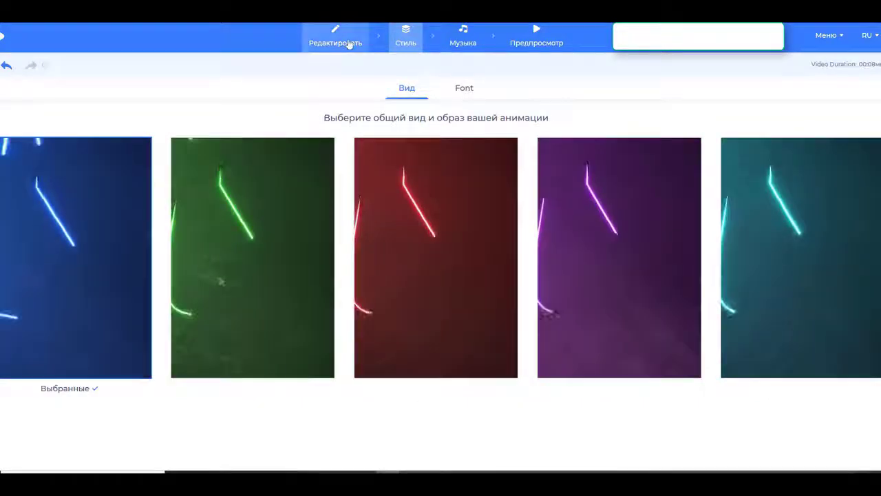
click(347, 39)
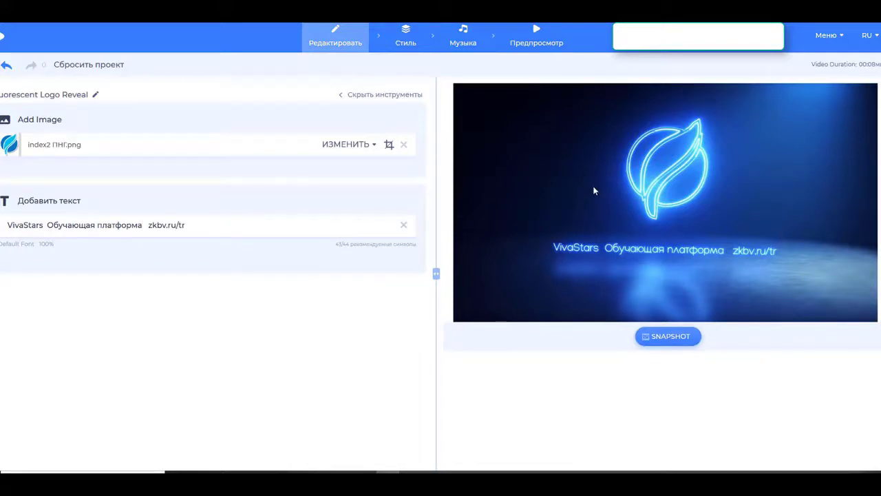
Try the tagline's font size at 120% and 80%, and return it to about 100%
click(48, 245)
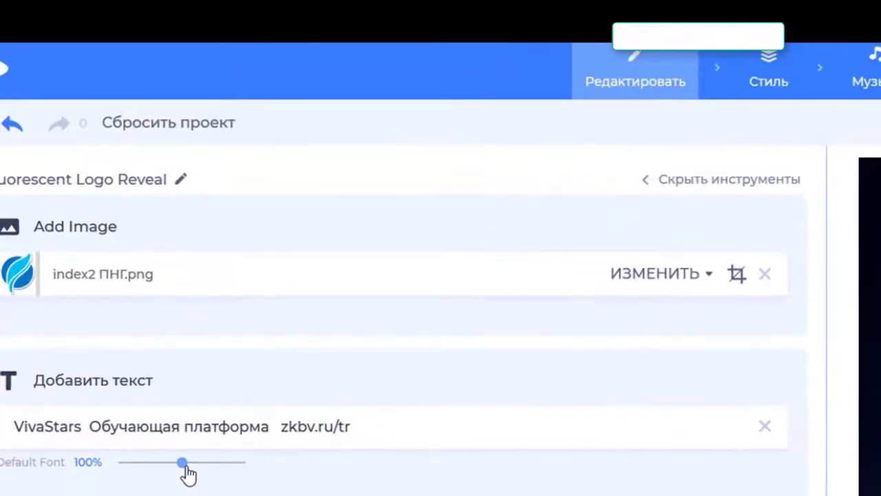
drag(99, 246, 152, 258)
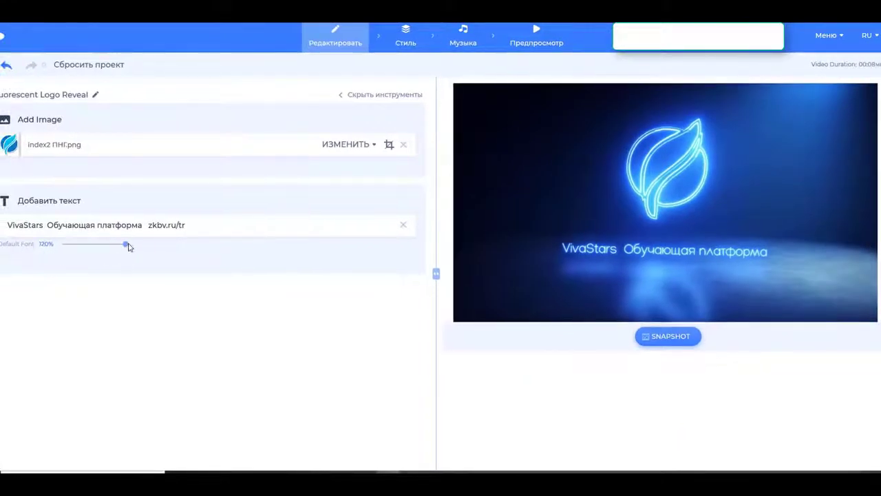
drag(128, 245, 63, 246)
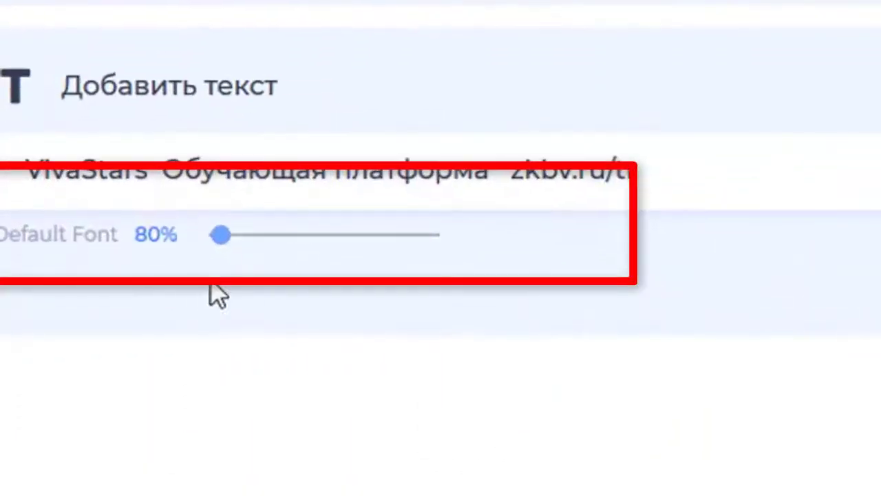
drag(220, 236, 311, 237)
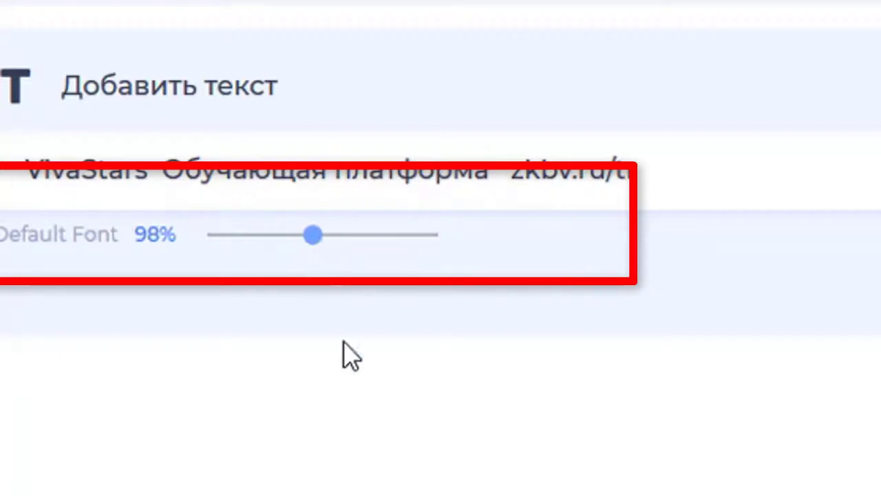
click(324, 237)
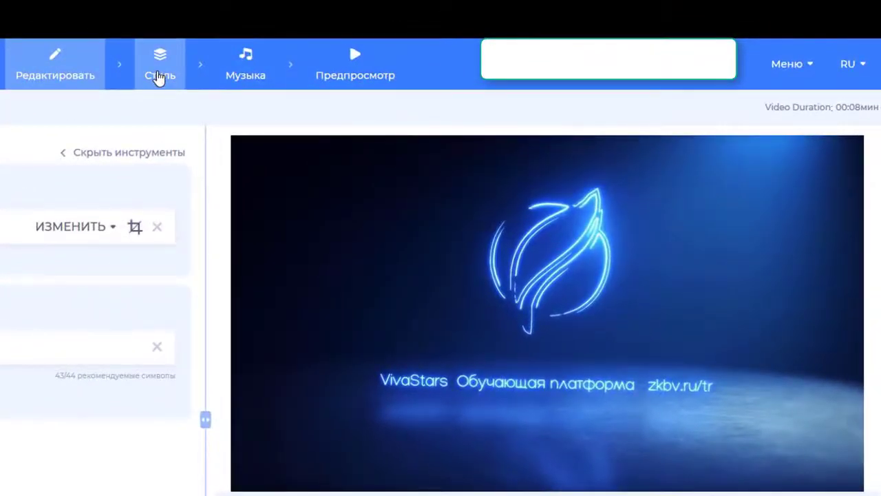
Keep the blue animation style and set the project to have no music or voiceover
click(158, 77)
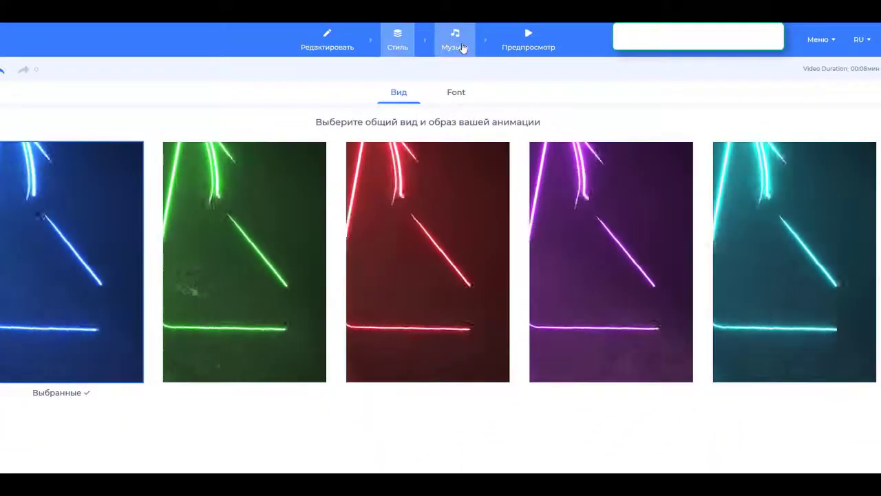
click(463, 49)
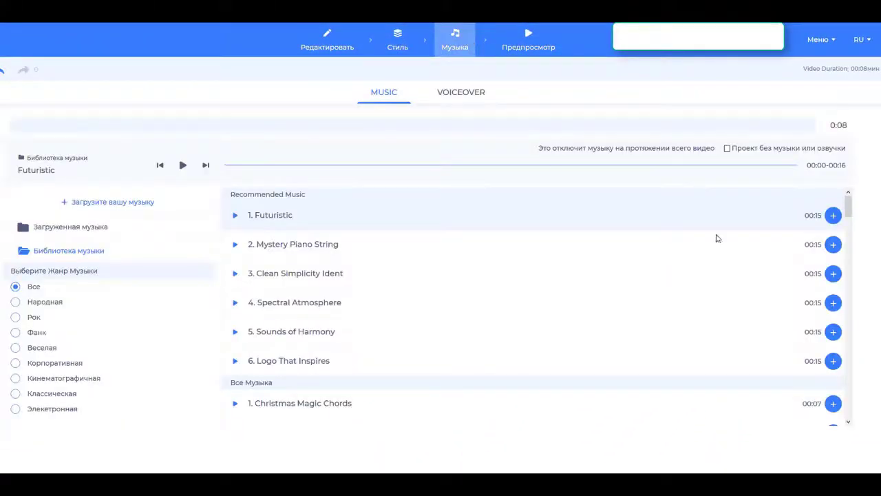
click(727, 148)
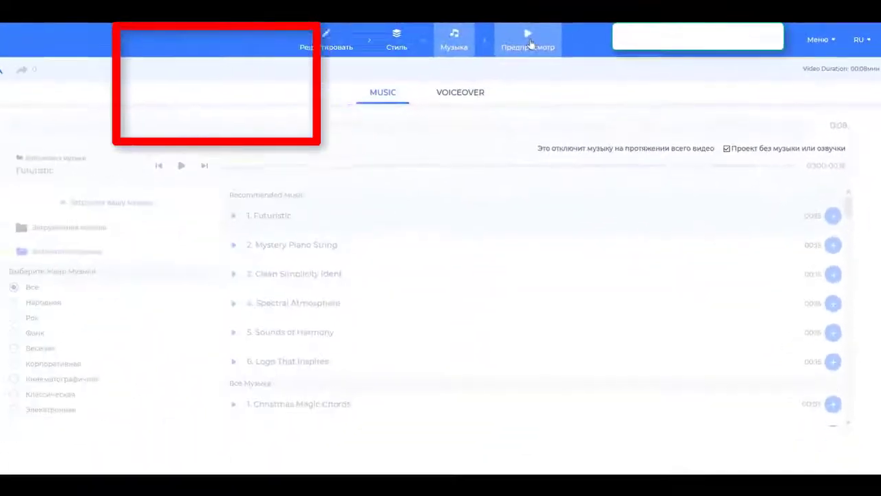
Export the fluorescent logo video in high quality by starting the HD 1080p render
click(532, 36)
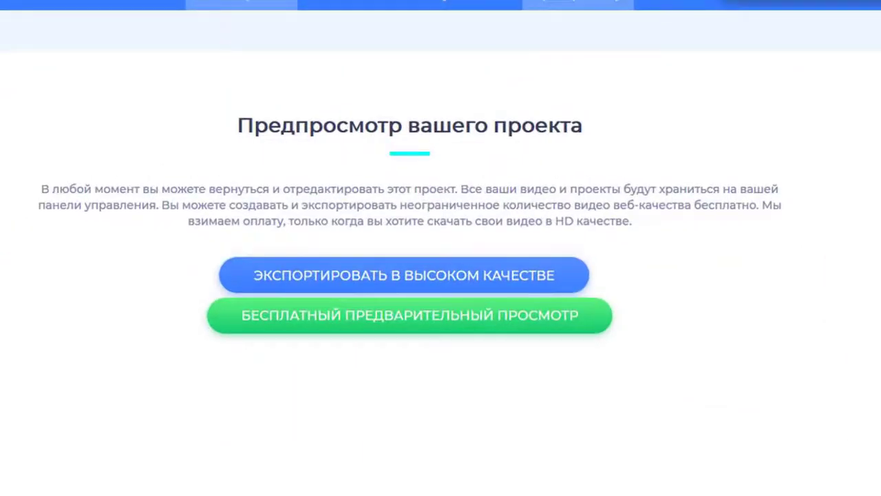
click(494, 210)
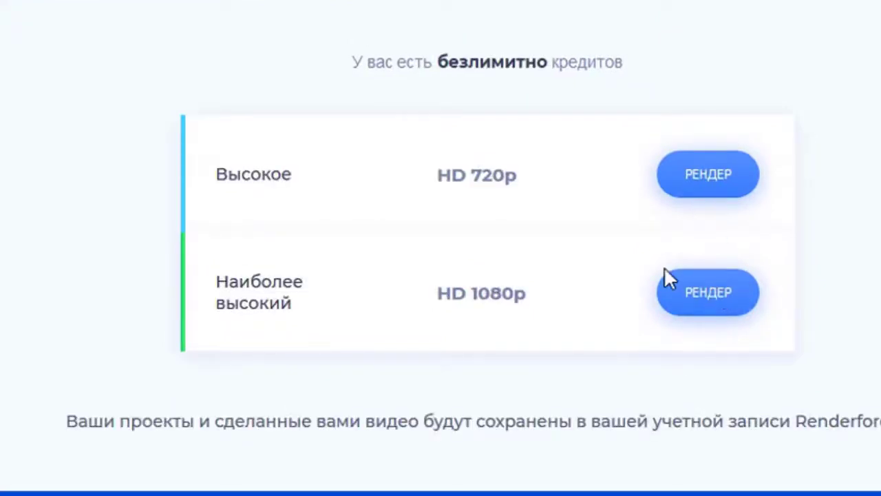
click(666, 272)
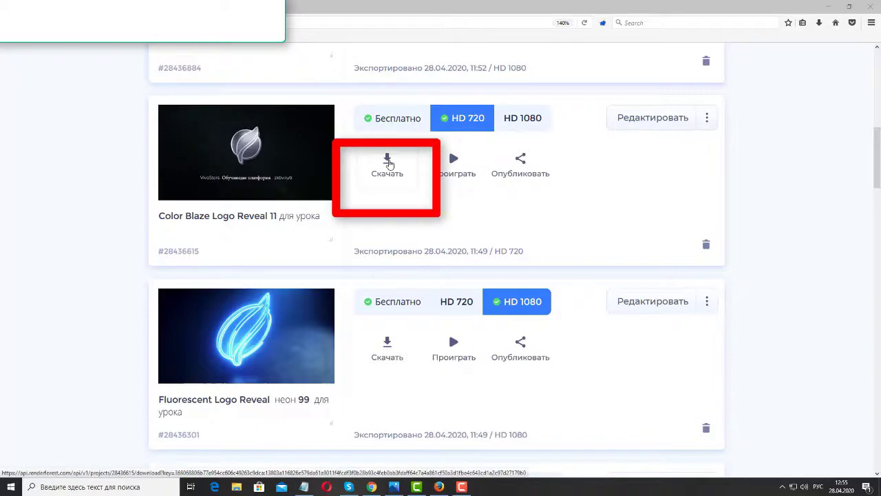
Download the HD 720 version of "Color Blaze Logo Reveal 11" and save it as "ДЛЯ УРОКА №11" in the "отбивки" folder
click(388, 163)
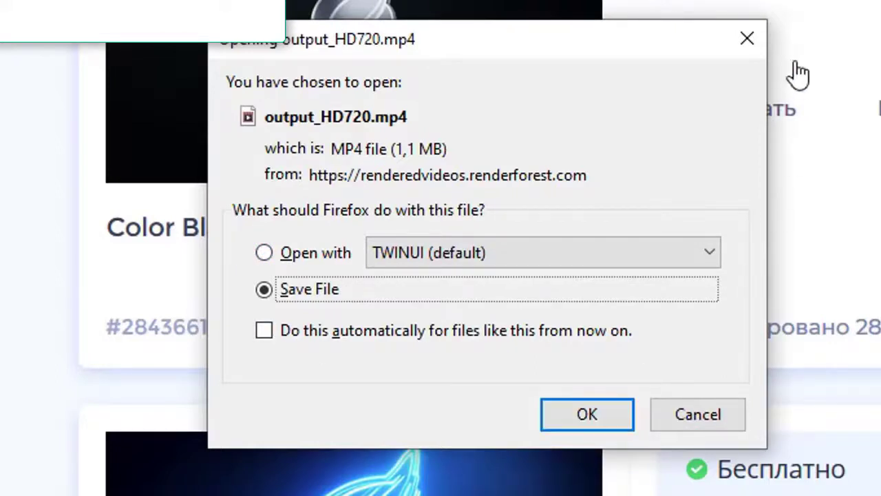
click(753, 52)
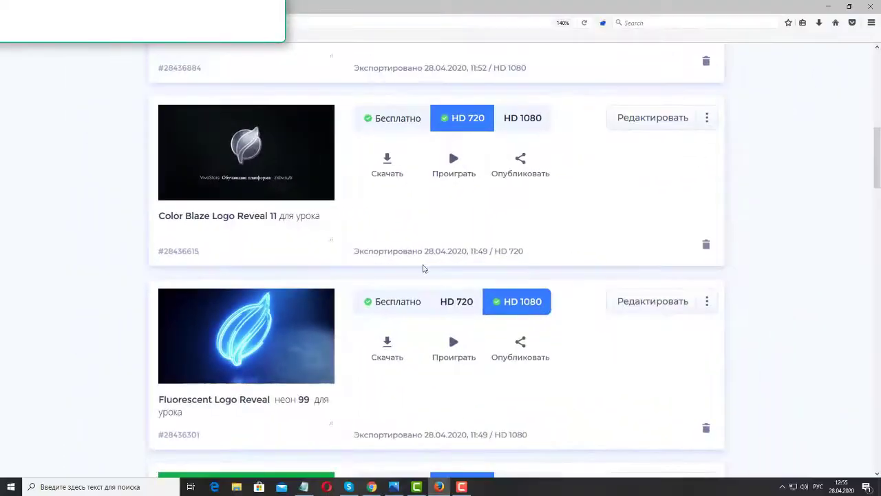
click(388, 165)
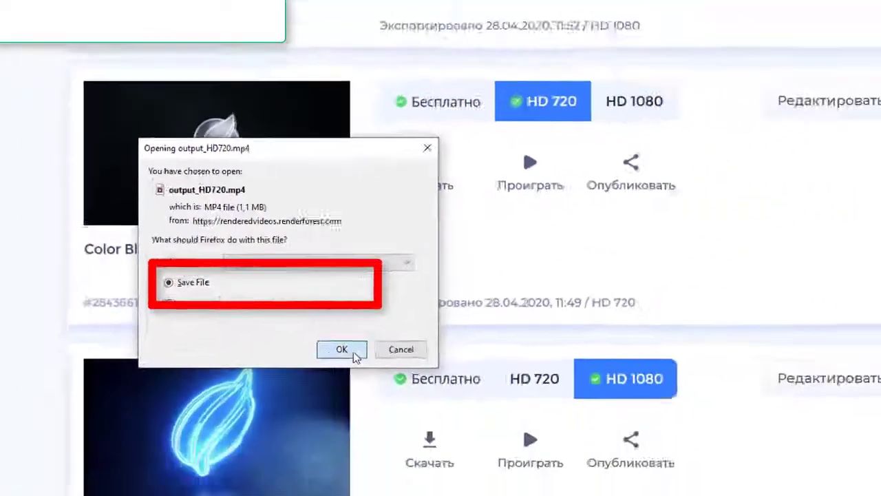
click(362, 459)
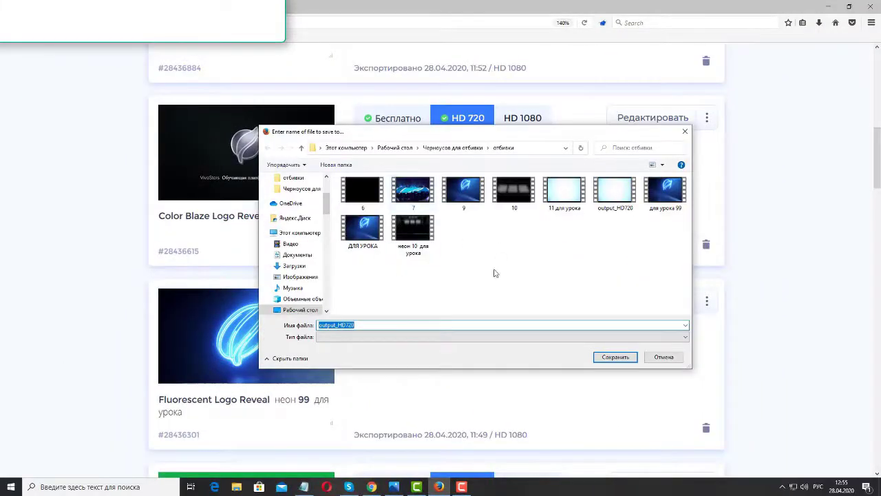
double_click(424, 325)
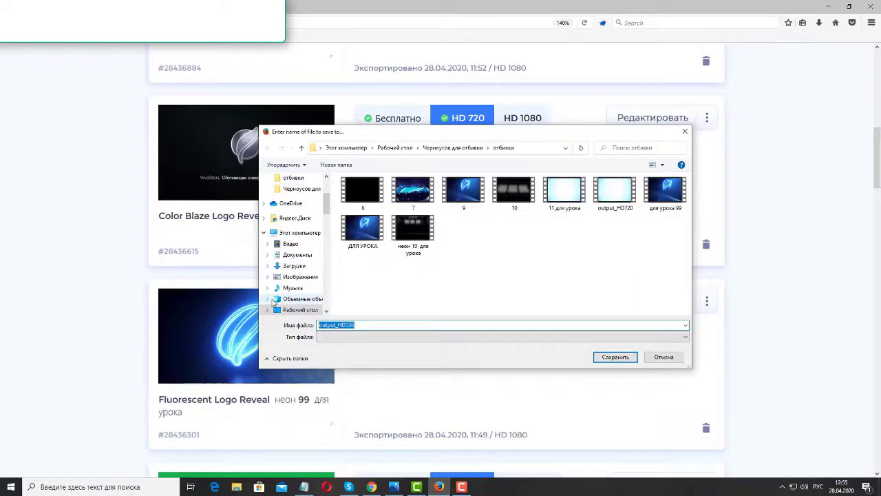
text(ДЛЯ УР)
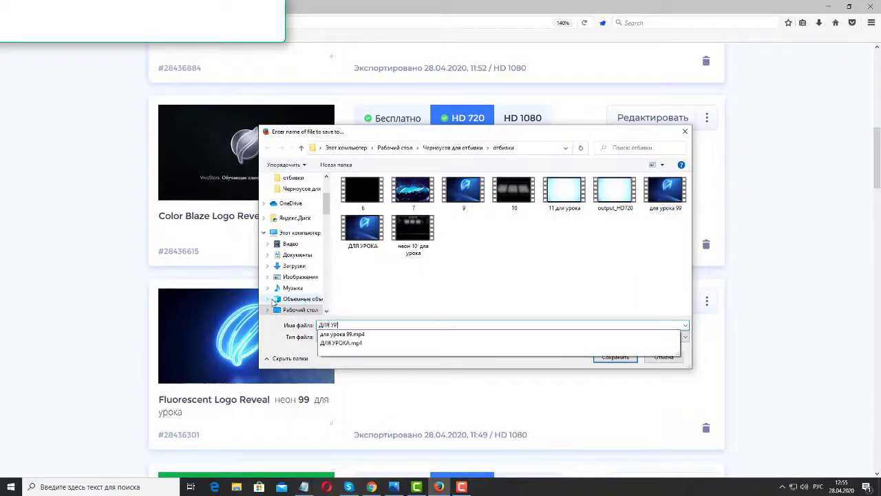
text(ОКА )
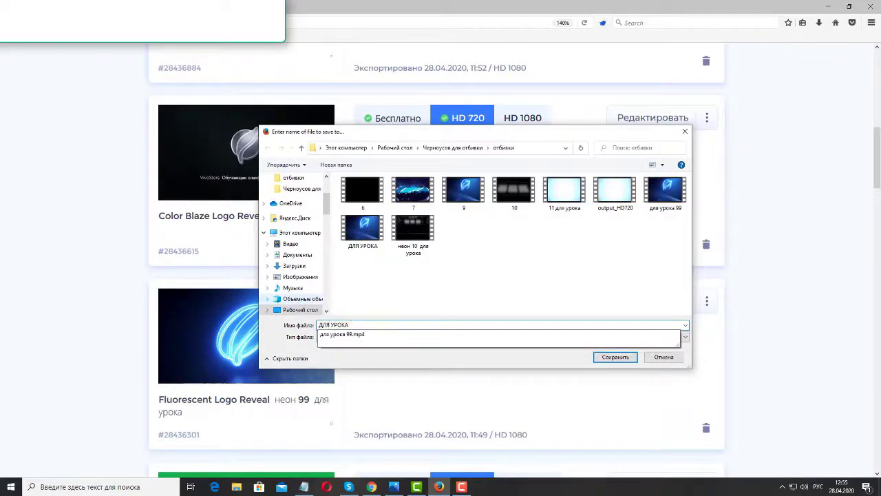
text(№11)
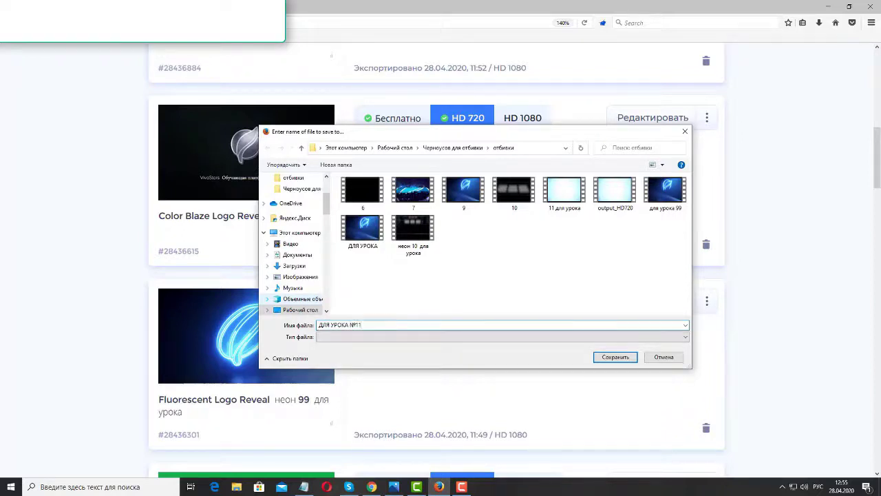
click(611, 356)
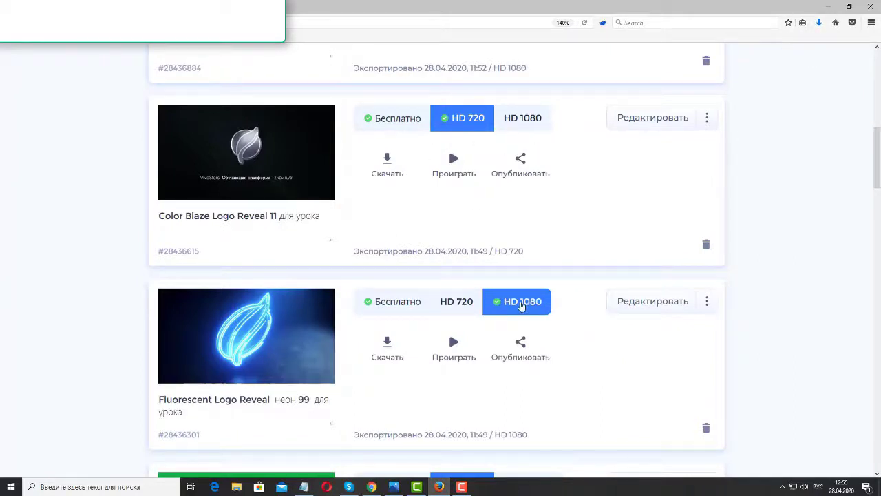
Download the HD 1080 version of the "Fluorescent Logo Reveal" neon 99 video and save it as "ДЛЯ УРОКА 99 НЕОН"
click(383, 359)
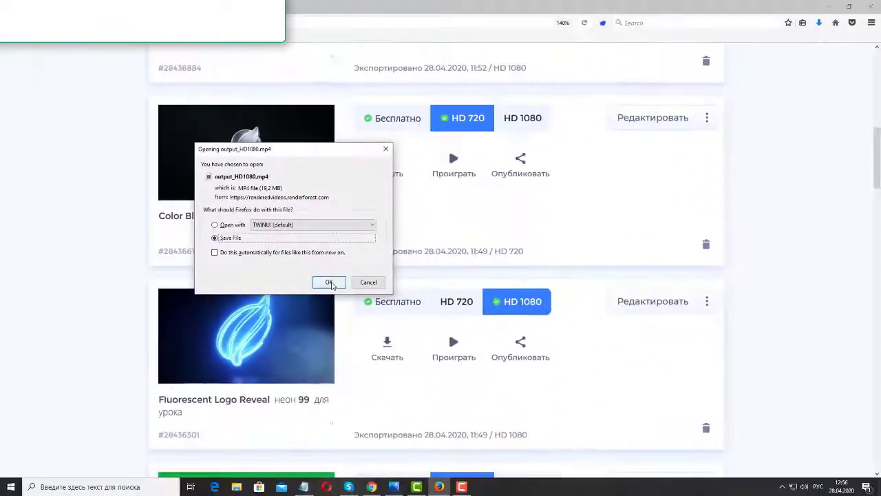
click(360, 423)
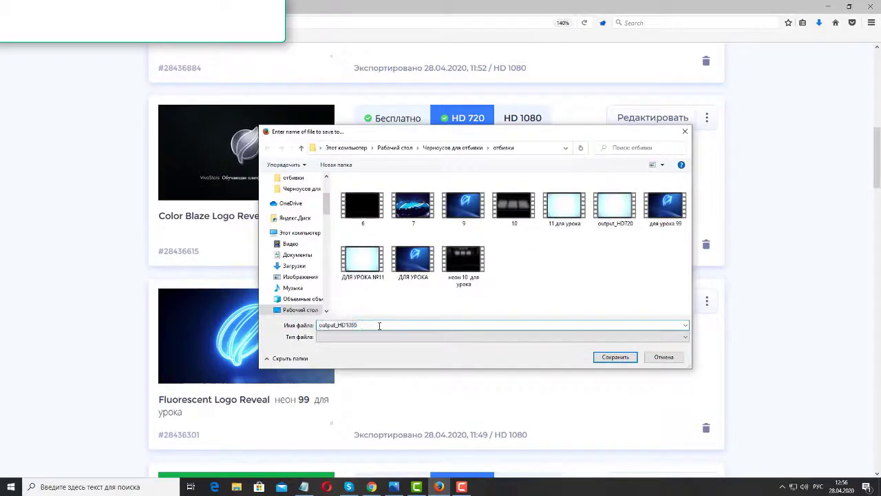
text(ДЛЯ УР)
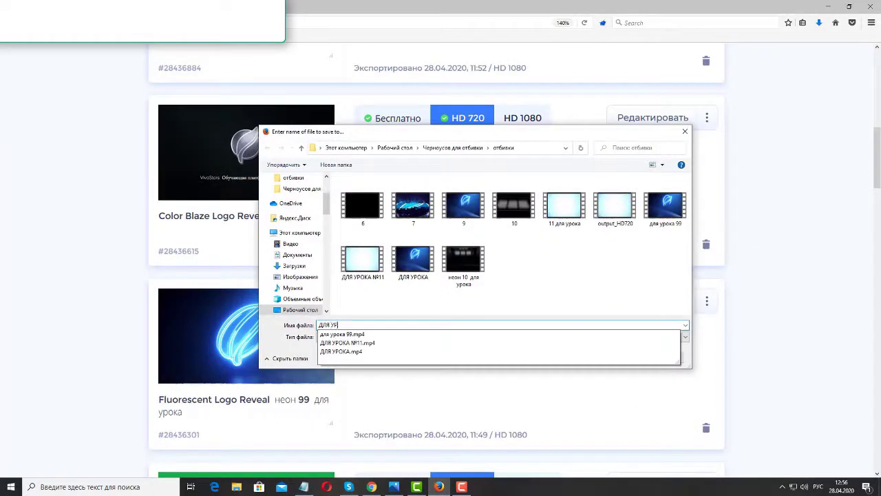
text(ОКА )
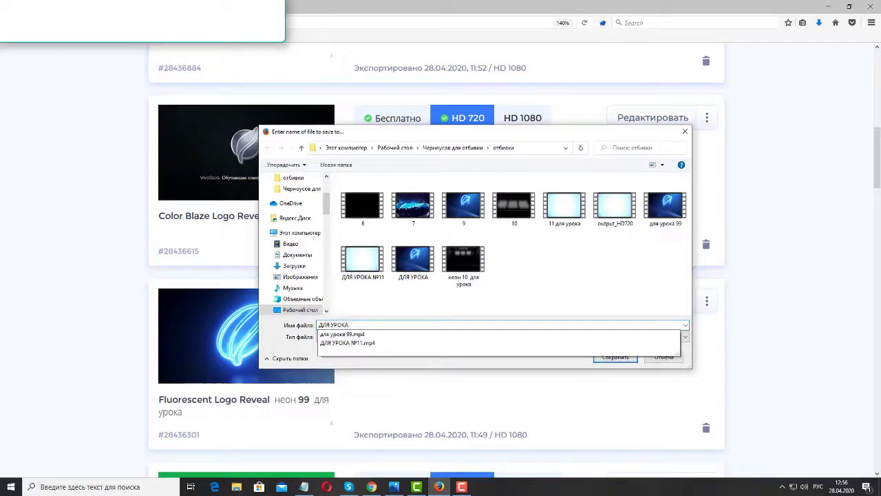
text(99 НЕОН)
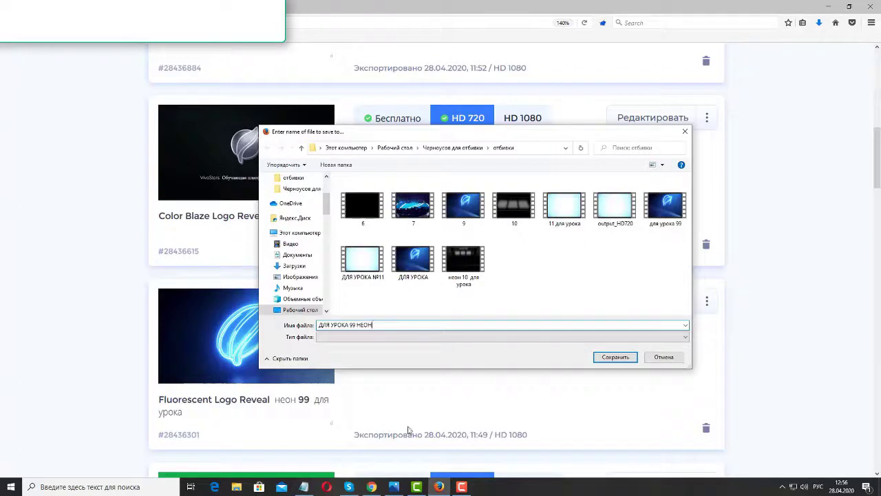
click(620, 357)
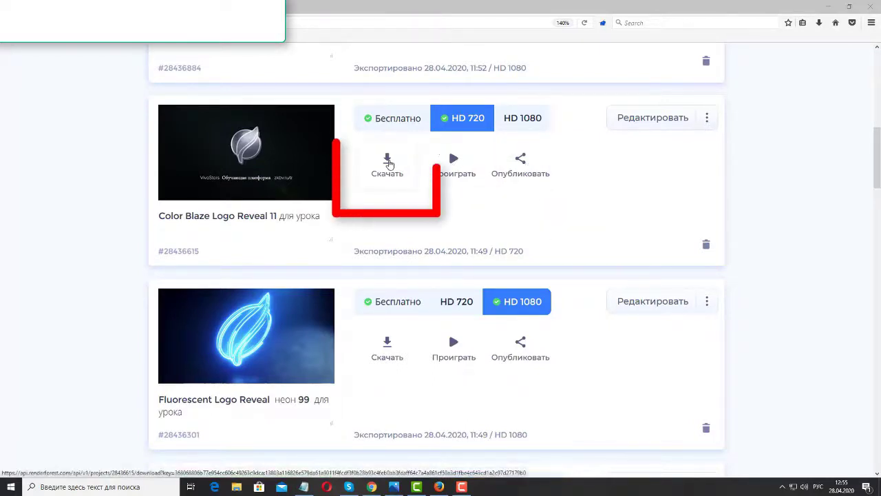
Save the HD 720 "Color Blaze Logo Reveal 11" video to the "отбивки" folder under the name "ДЛЯ УРОКА №11"
click(389, 163)
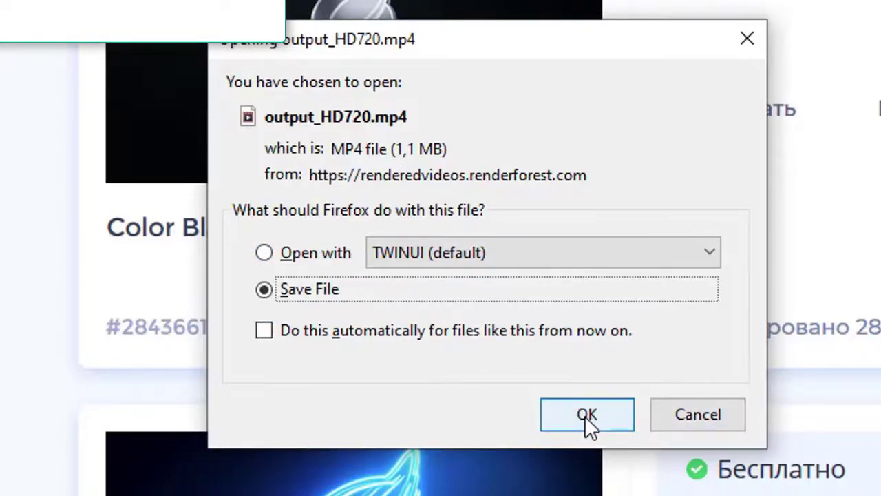
click(749, 41)
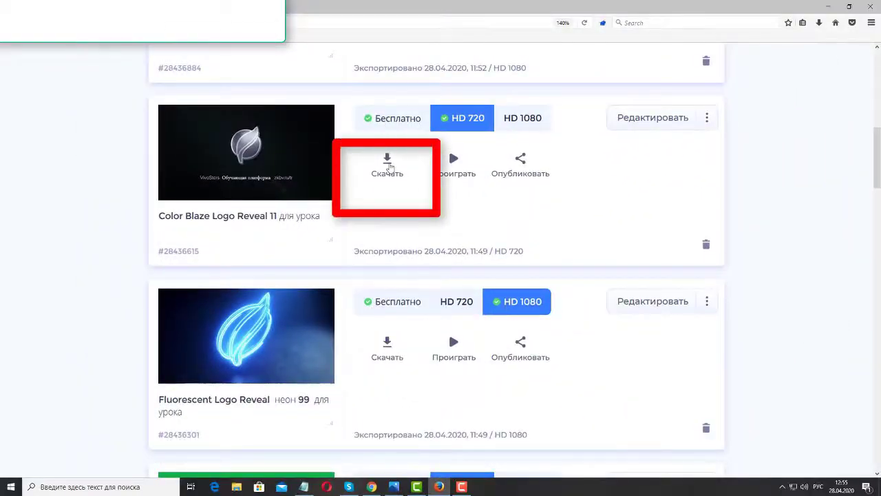
click(389, 167)
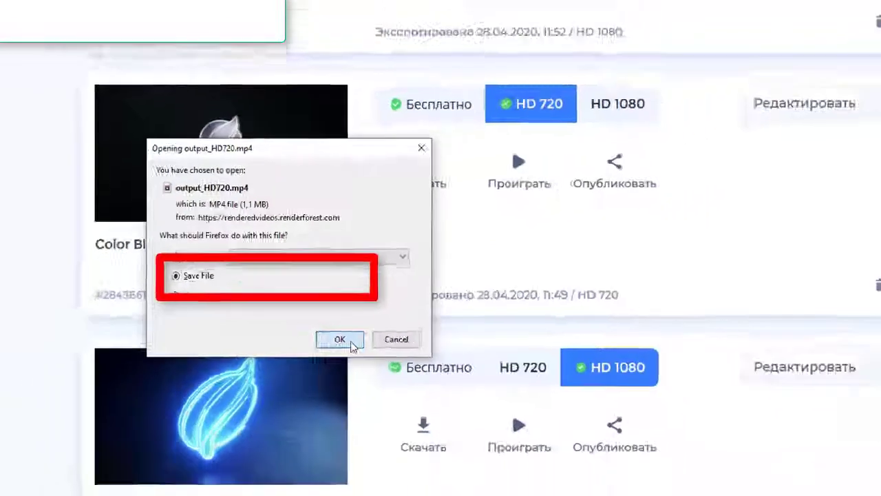
click(349, 345)
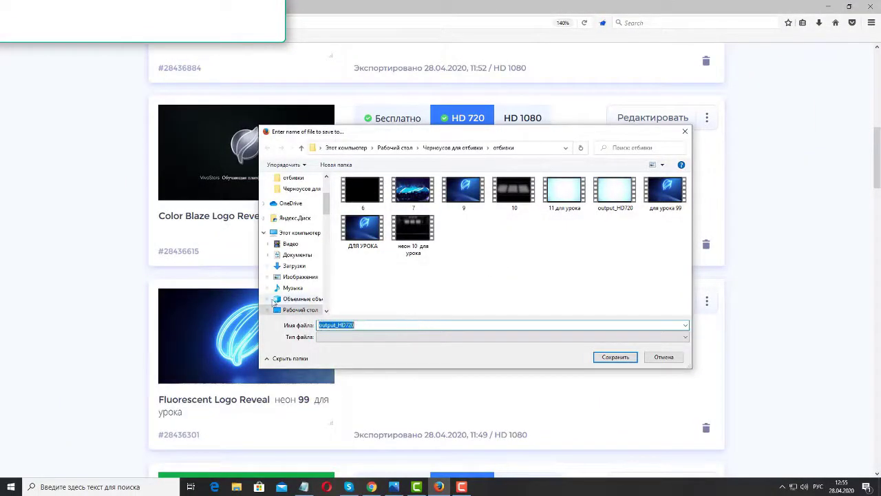
text(ДЛЯ)
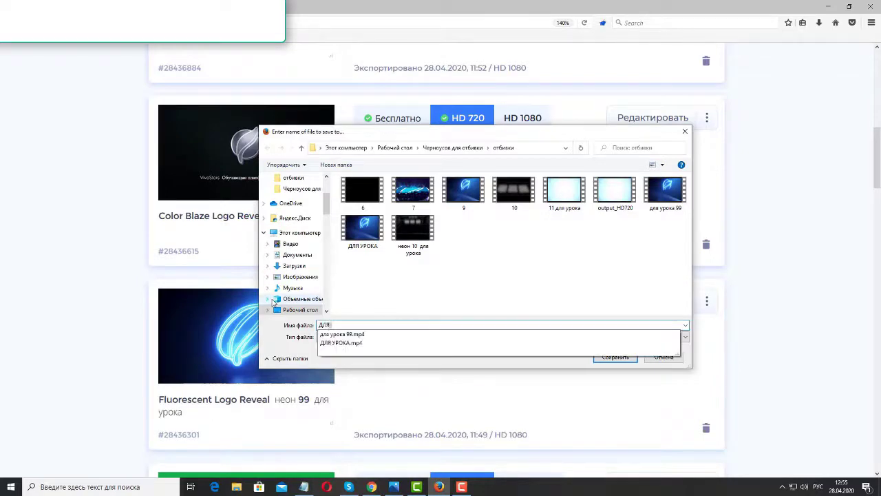
text( УРОКА )
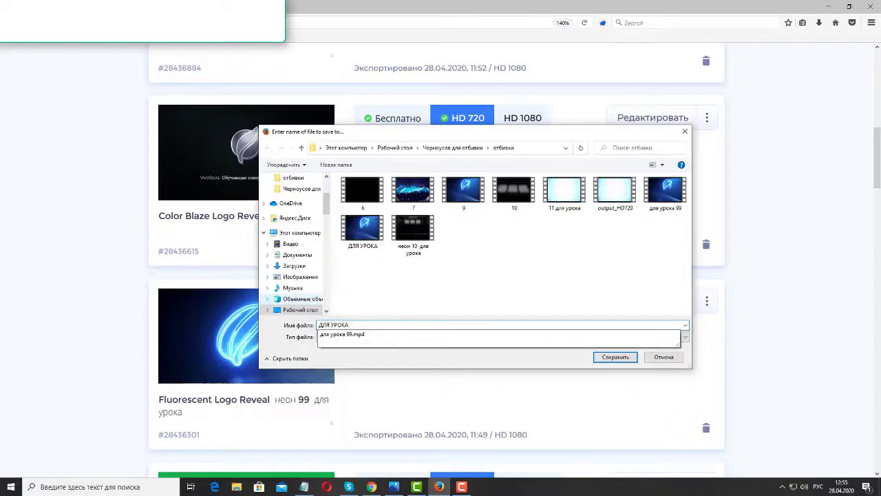
text(№11)
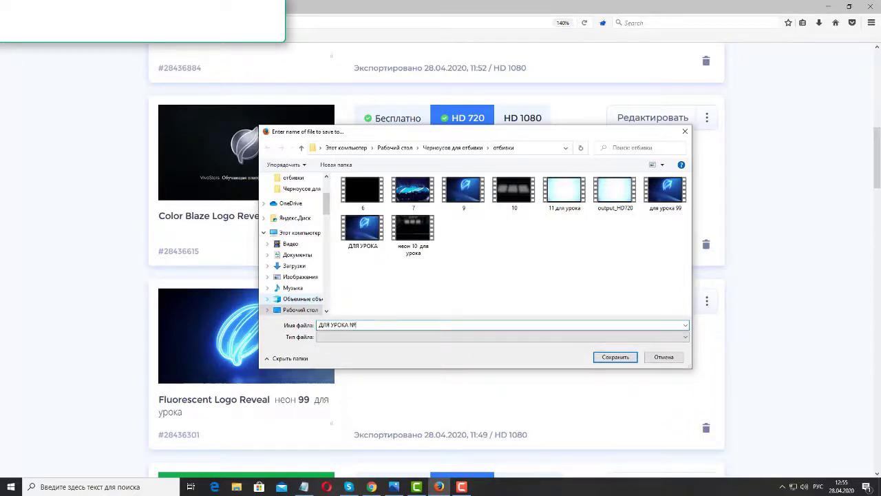
click(611, 356)
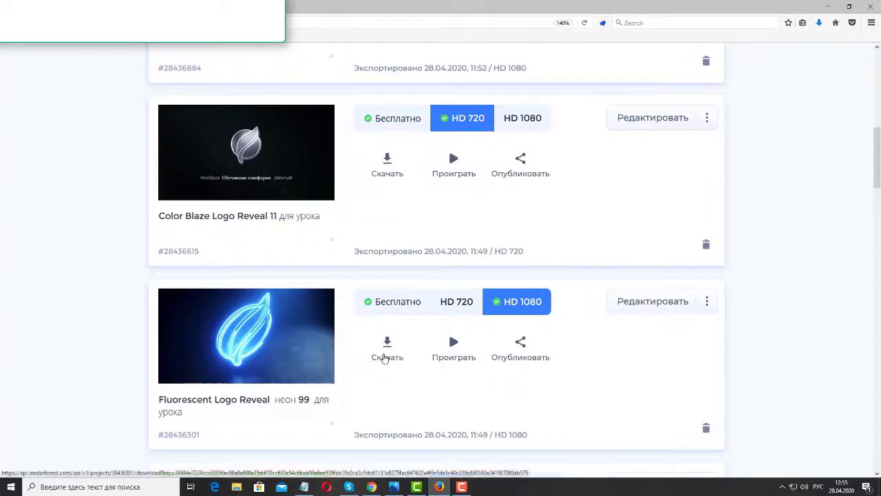
Download the HD 1080 "Fluorescent Logo Reveal неон 99" video to the "отбивки" folder under the name "ДЛЯ УРОКА 99 НЕОН"
click(380, 357)
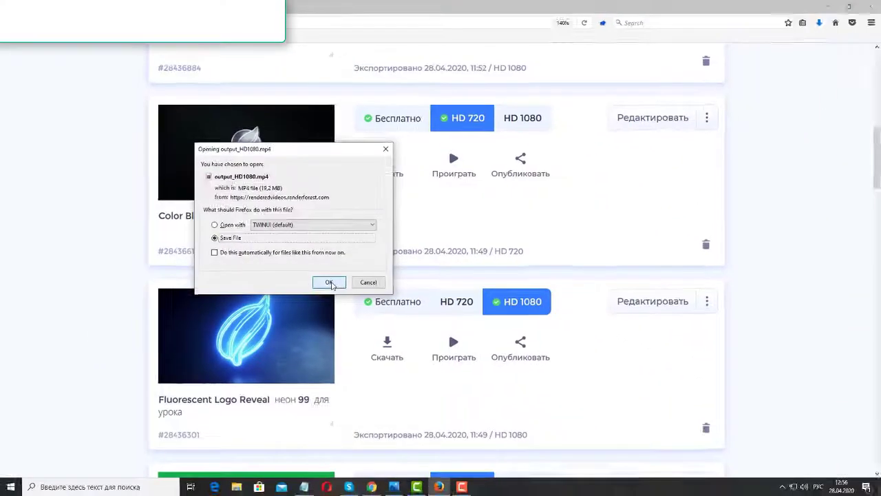
click(357, 412)
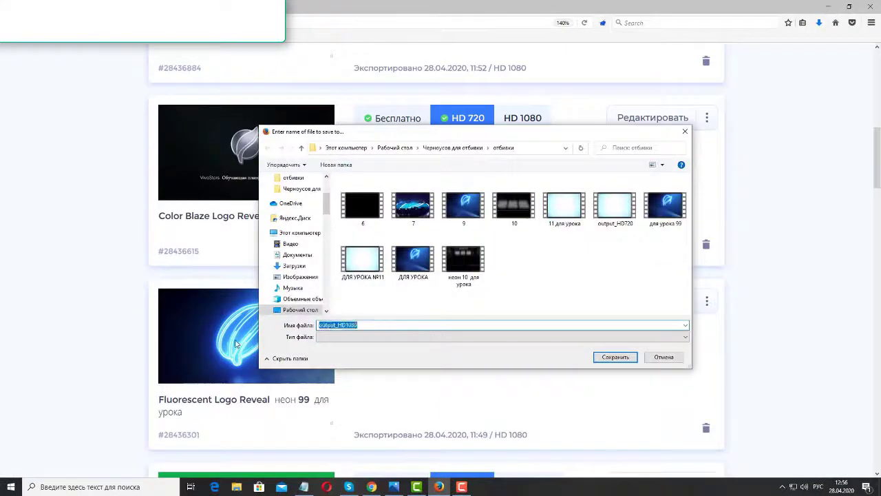
text(ДЛЯ)
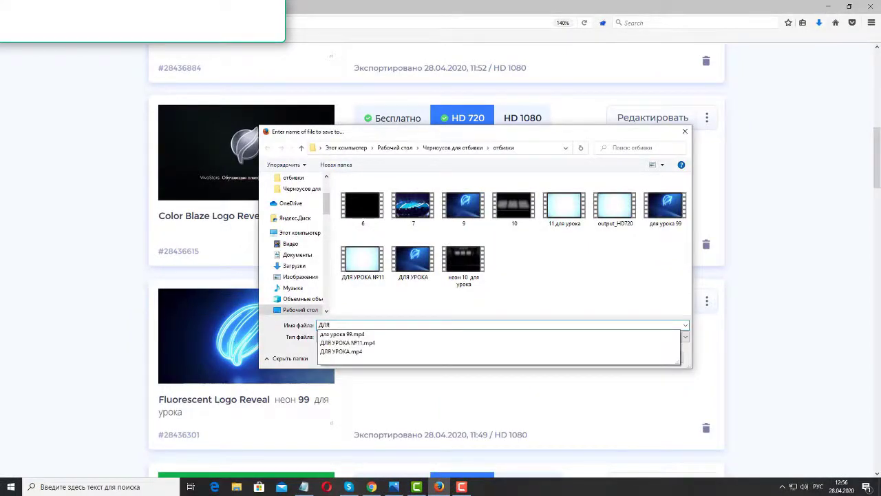
text( УРОКА 99 НЕОН)
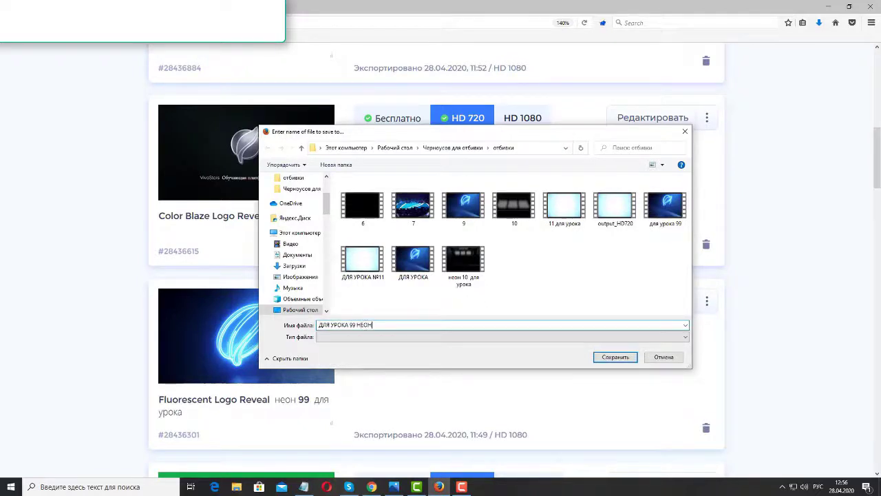
click(623, 360)
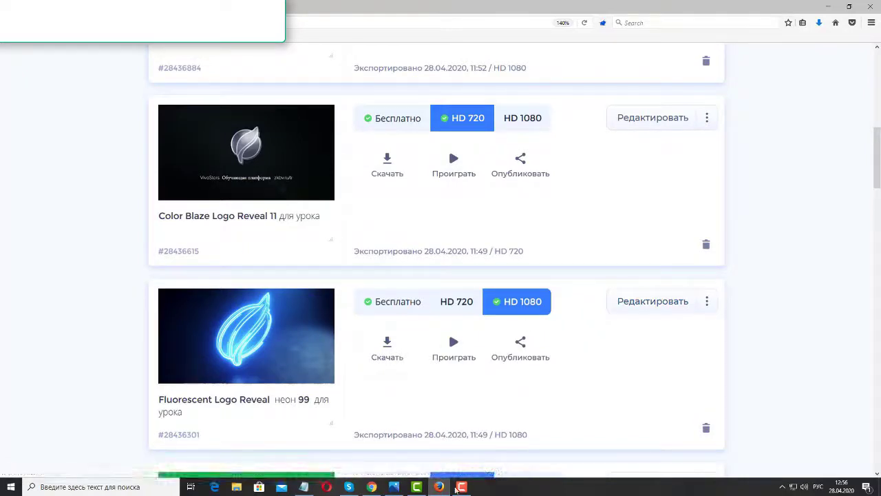
click(466, 488)
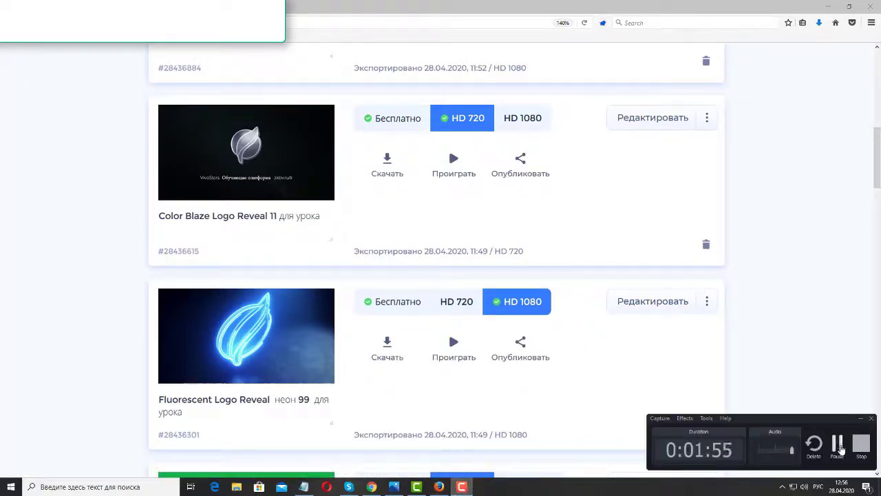
click(835, 444)
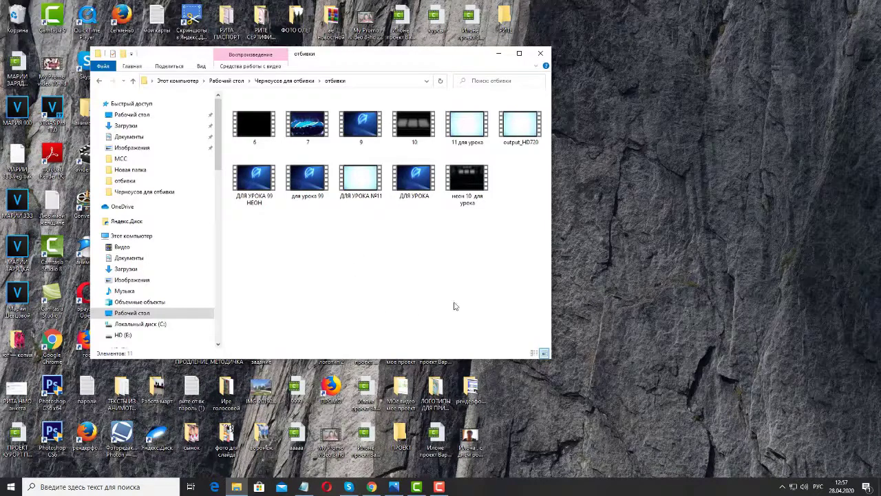
Set the speaker volume to 40 and play the "неон 10 для урока" and "для урока 99" videos from the "отбивки" folder
click(803, 487)
click(790, 466)
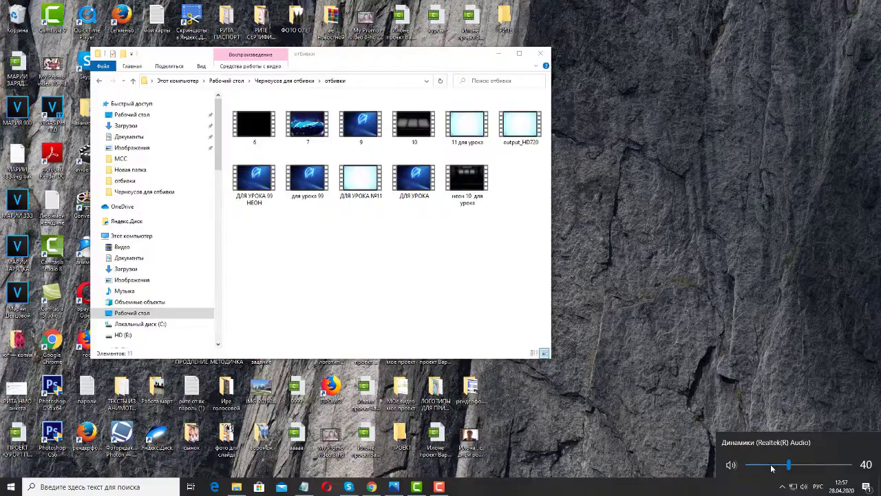
double_click(467, 177)
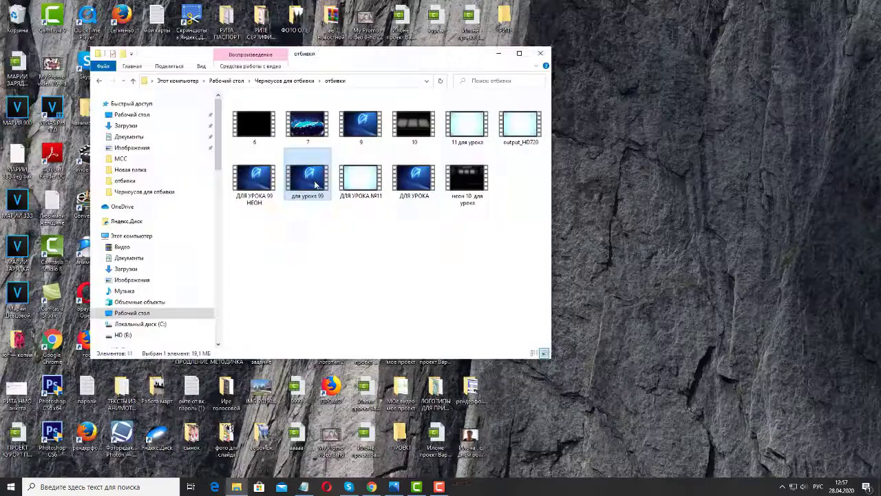
double_click(314, 183)
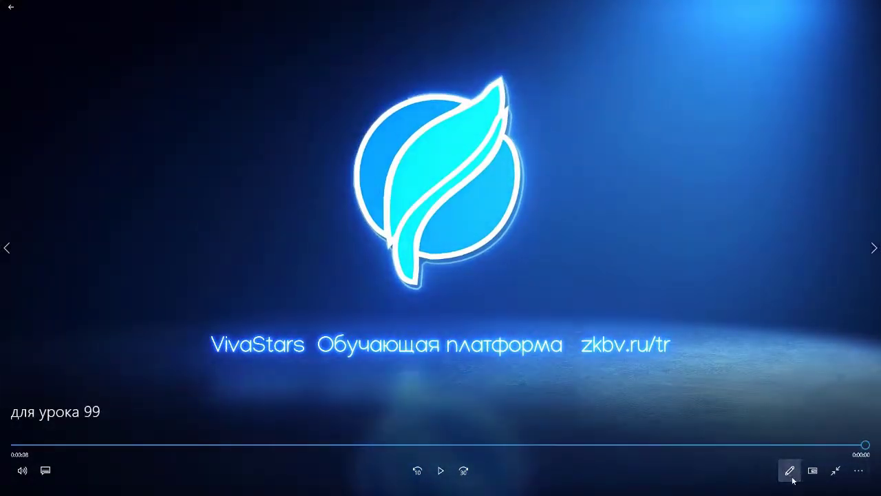
click(835, 470)
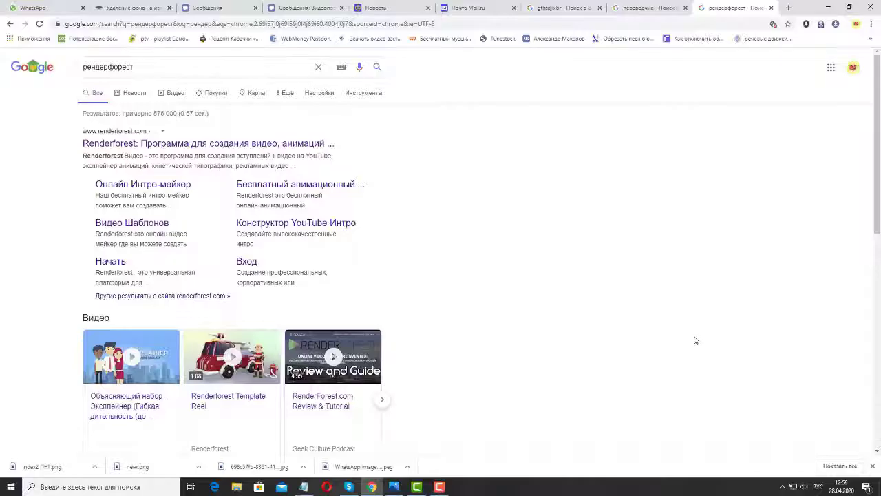
Open the Renderforest site from the Google results for "рендерфорест" and go to its pricing page
mouse_move(439, 487)
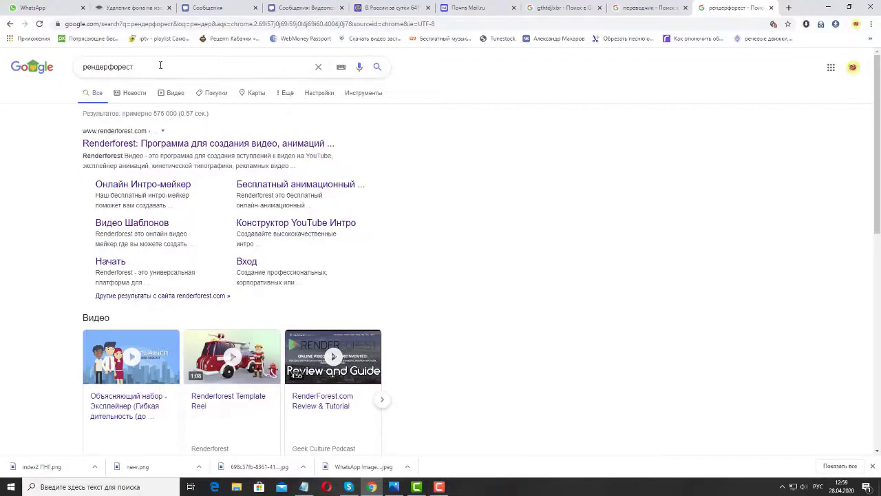
click(165, 145)
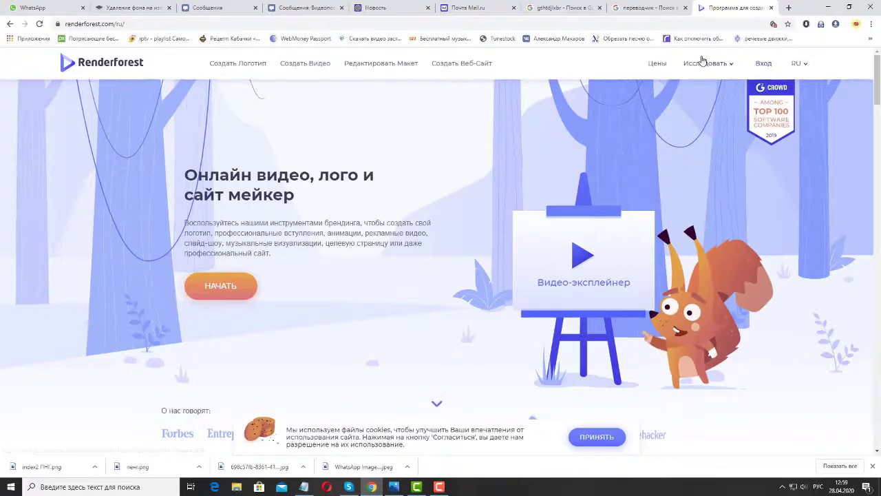
click(658, 65)
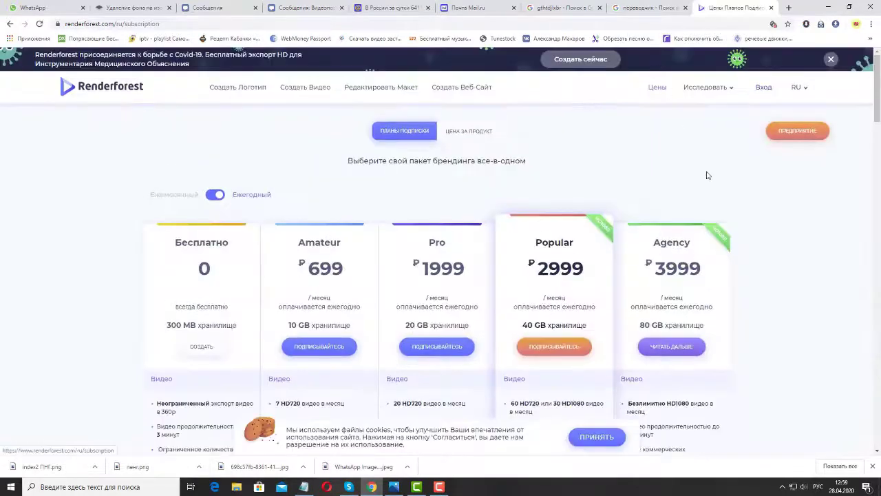
Examine the prices and video features of the annual subscription plans, and open the per-product pricing
scroll(737, 201, down, 1)
scroll(792, 200, down, 2)
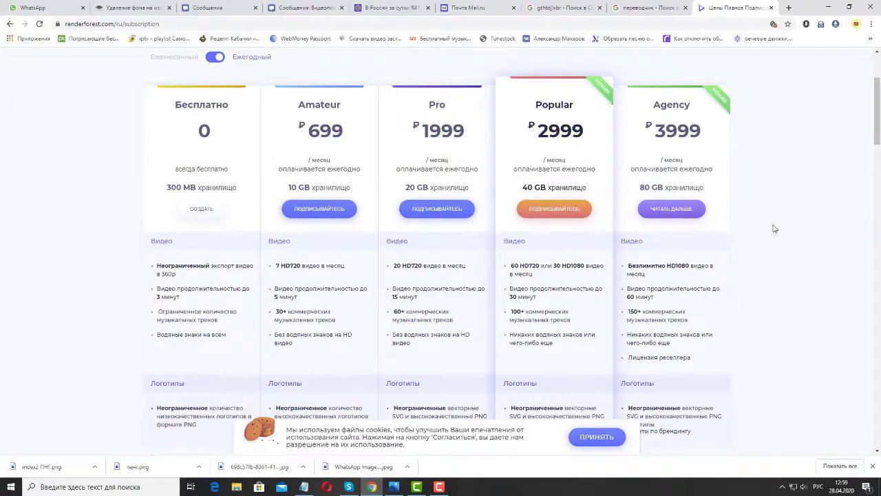
scroll(778, 227, up, 2)
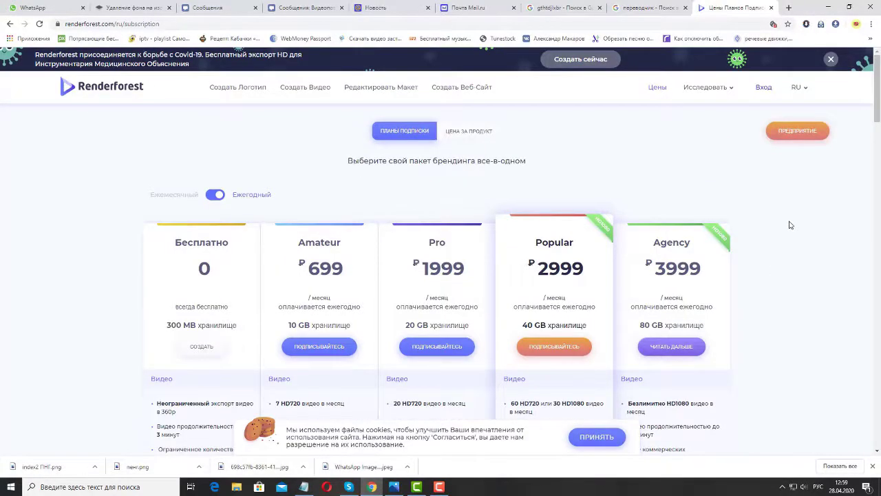
scroll(791, 228, down, 5)
scroll(799, 232, up, 6)
scroll(712, 246, down, 1)
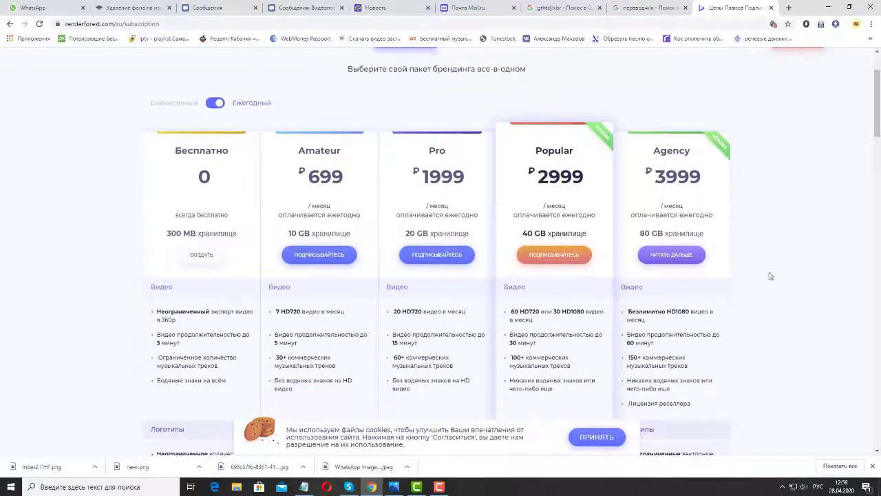
scroll(425, 166, up, 1)
click(461, 131)
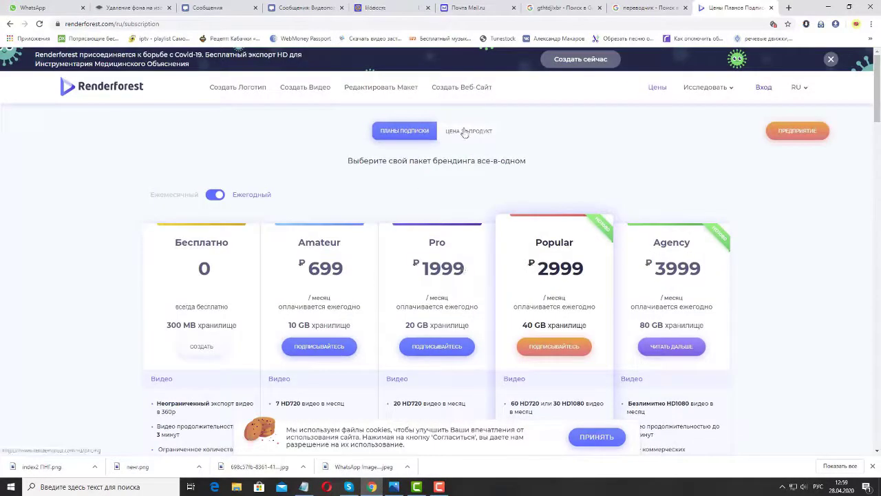